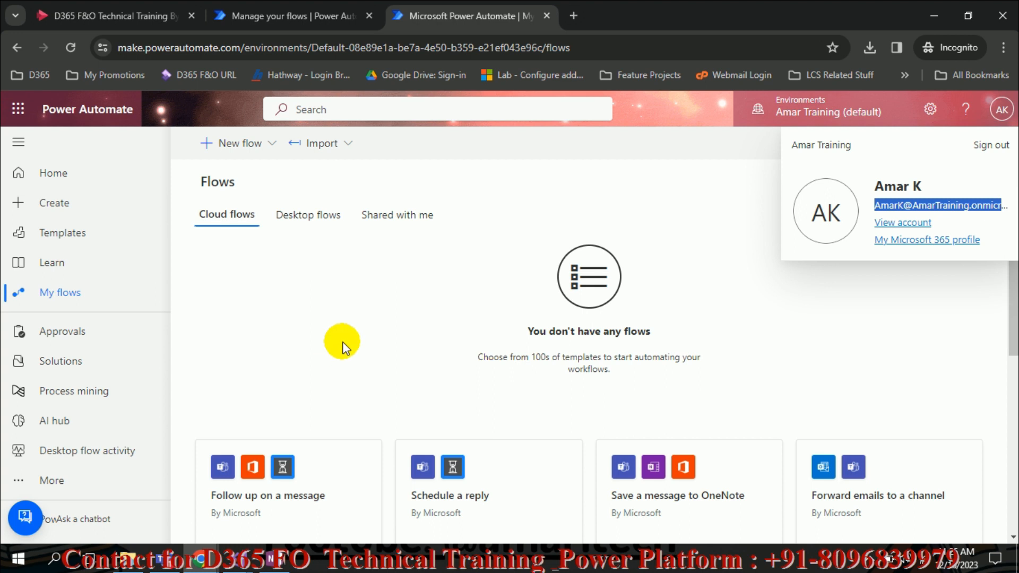
scroll(699, 346, down, 4)
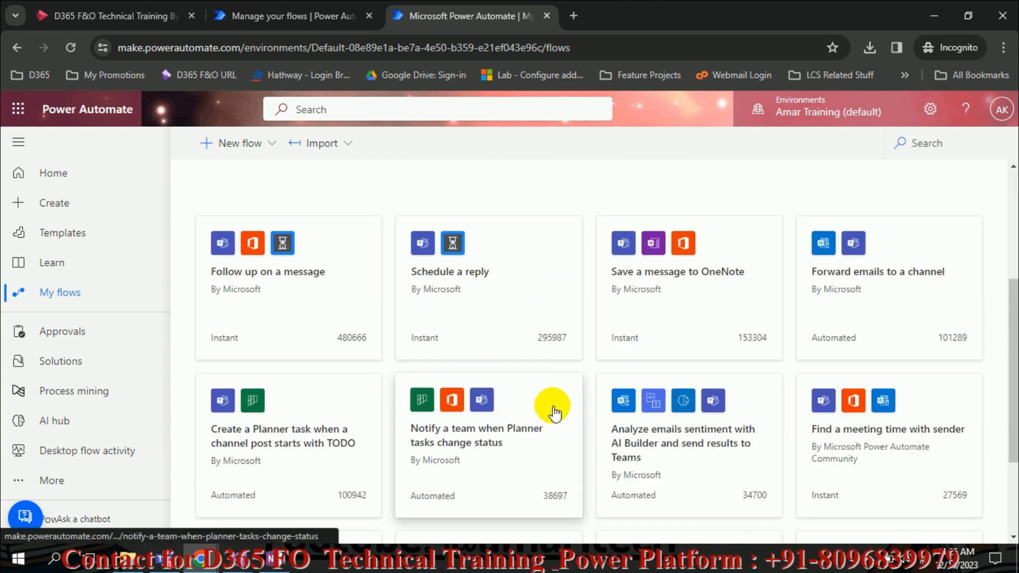
scroll(555, 413, up, 2)
scroll(590, 318, up, 3)
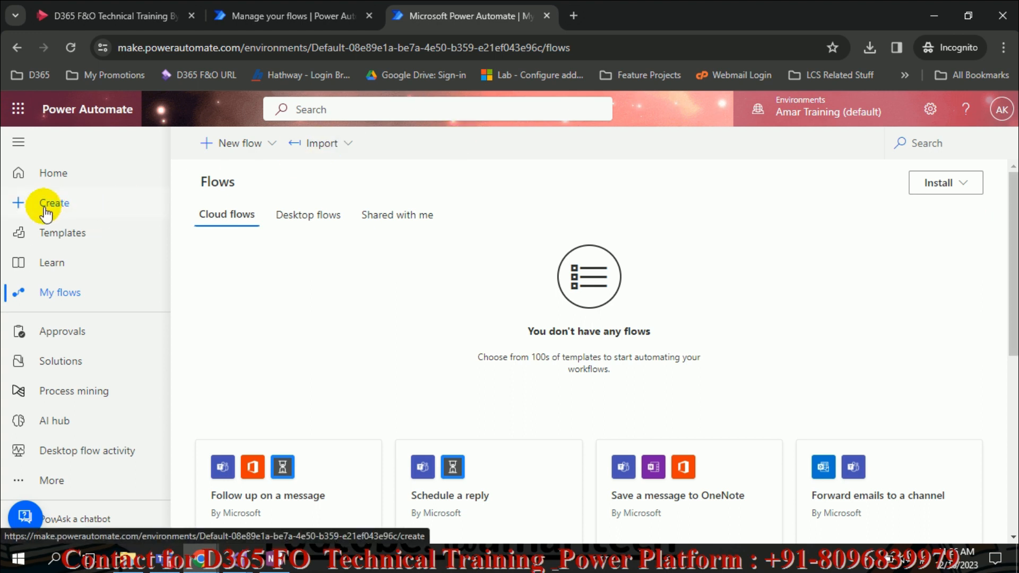
- Create an instant cloud flow named MyFirstFlowWithTeams with the "Manually trigger a flow" trigger
click(273, 144)
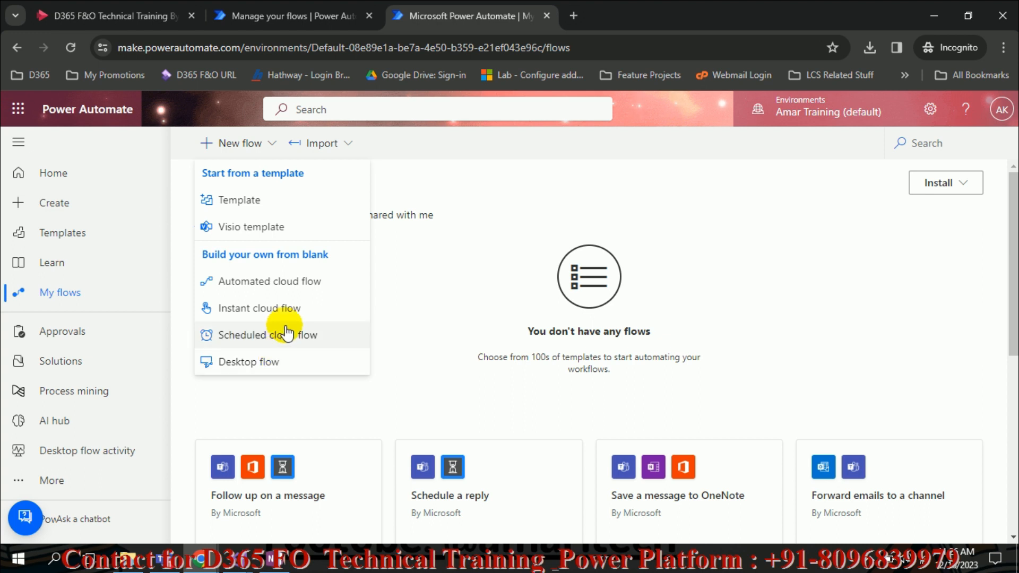
click(261, 318)
click(657, 184)
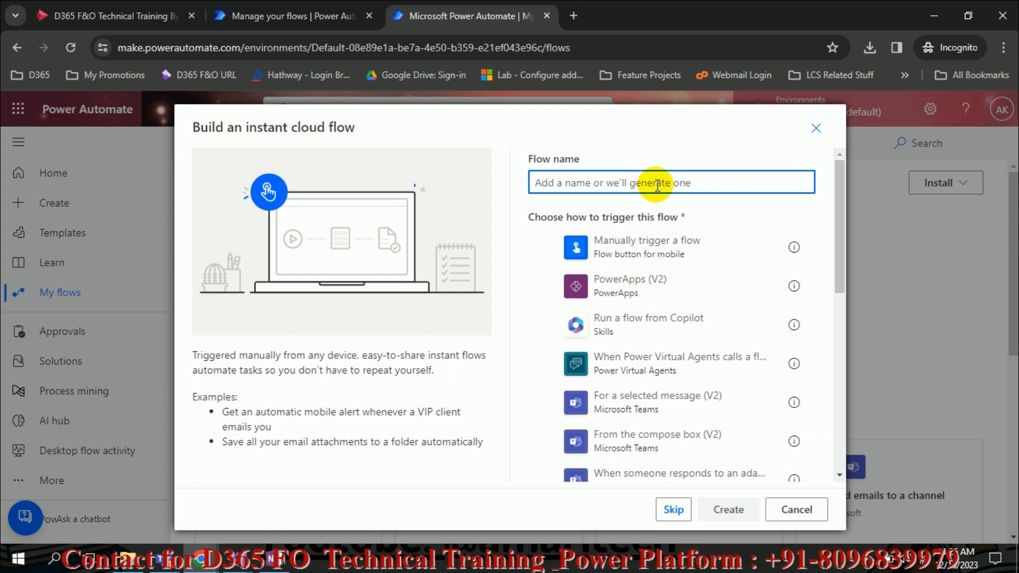
text(MyFirstFlowWithTeams)
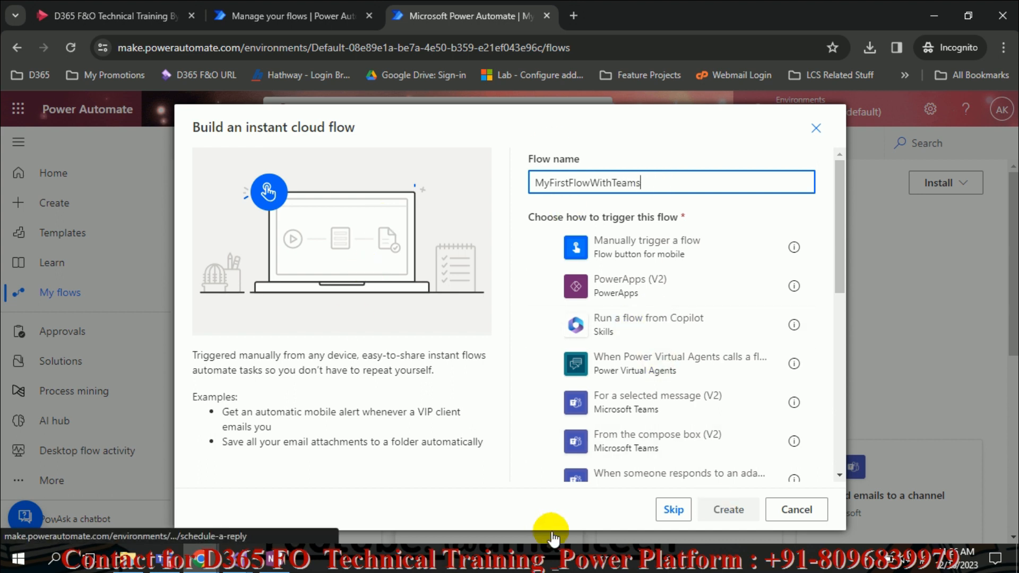
click(547, 248)
mouse_move(839, 177)
mouse_down()
mouse_move(823, 375)
mouse_move(833, 410)
mouse_move(839, 162)
mouse_up()
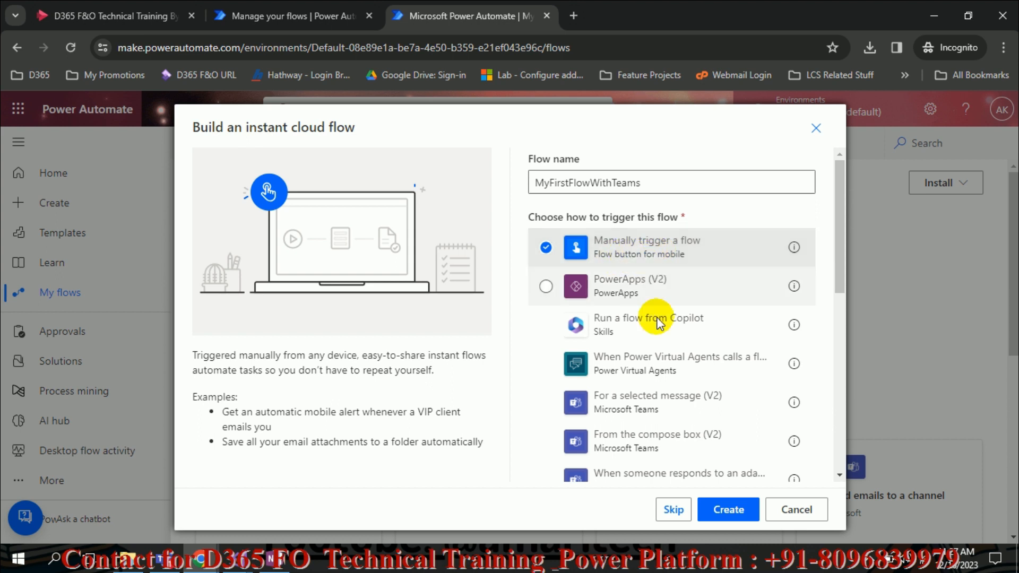
click(726, 510)
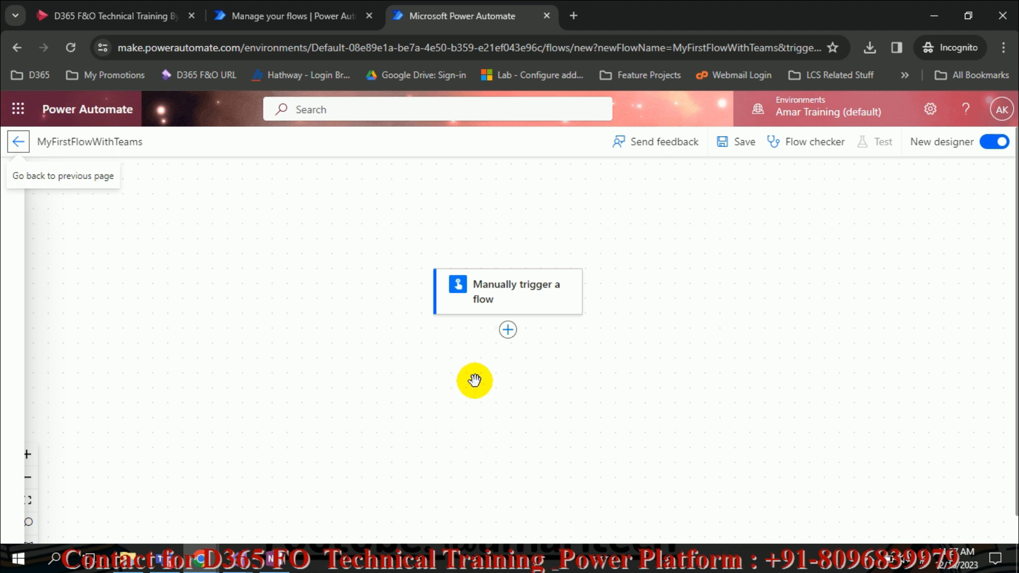
- Search the actions for "teams" and add the Microsoft Teams action "Post message in a chat or channel" after the manual trigger
click(508, 330)
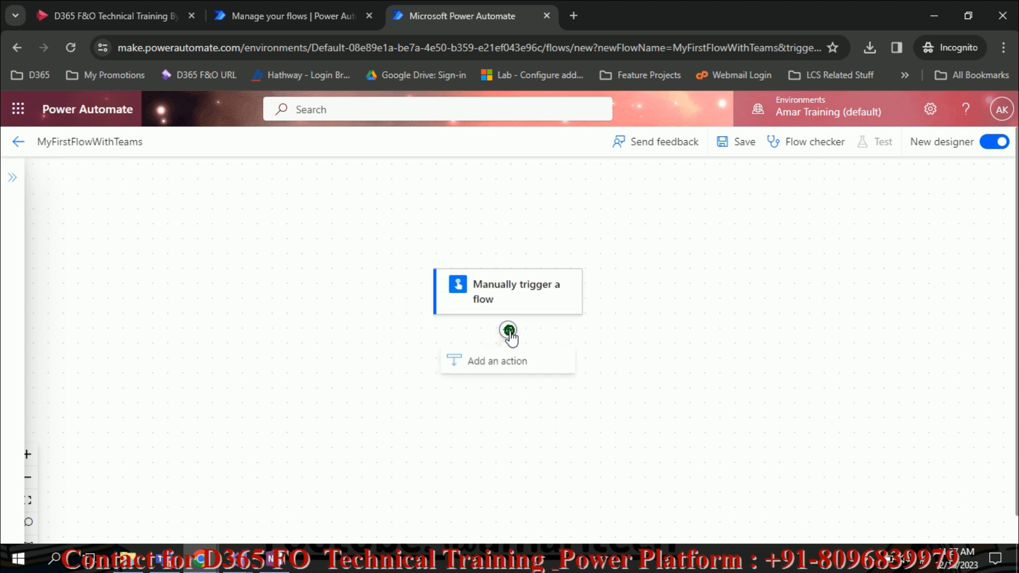
click(508, 330)
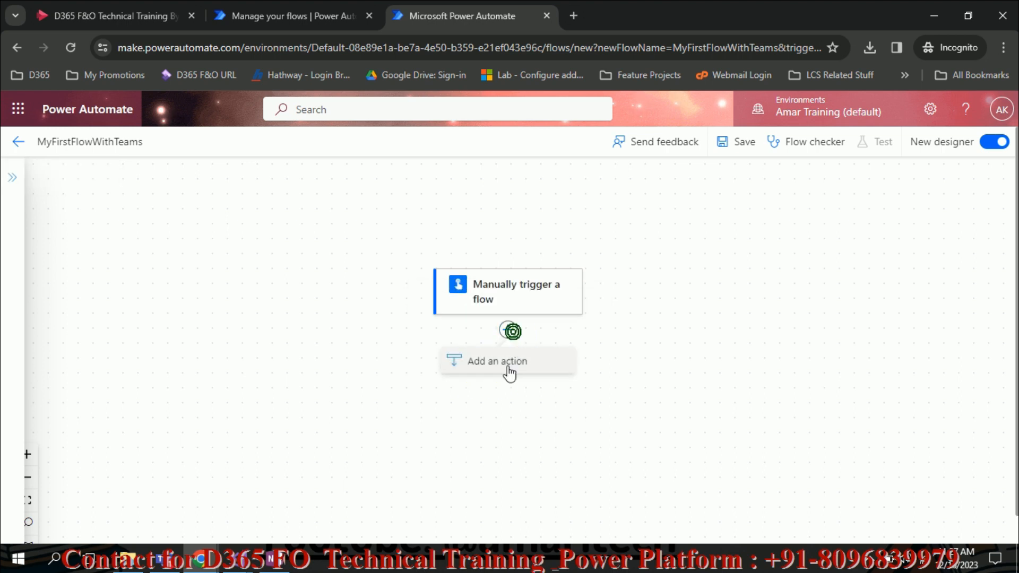
click(508, 331)
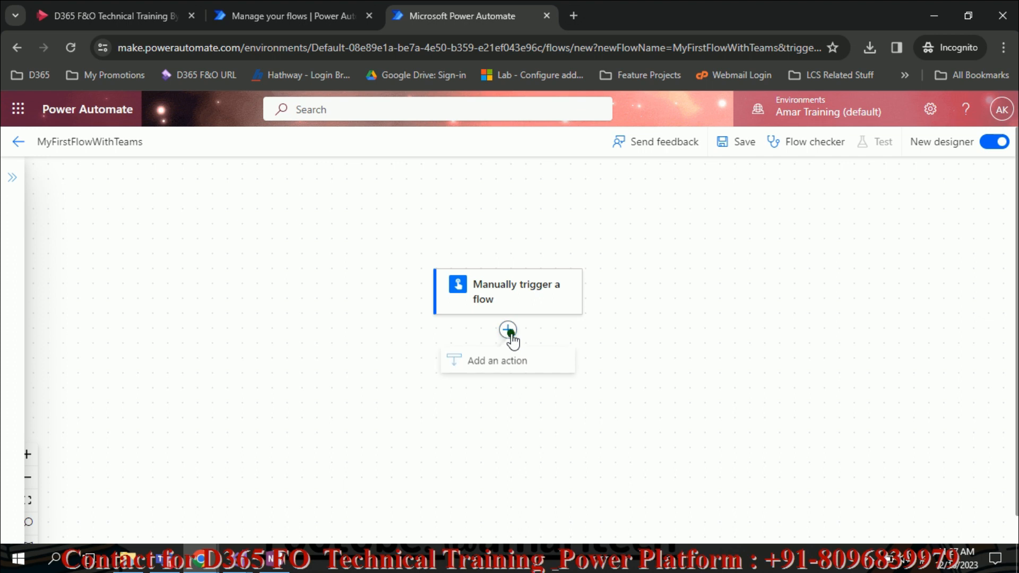
click(512, 359)
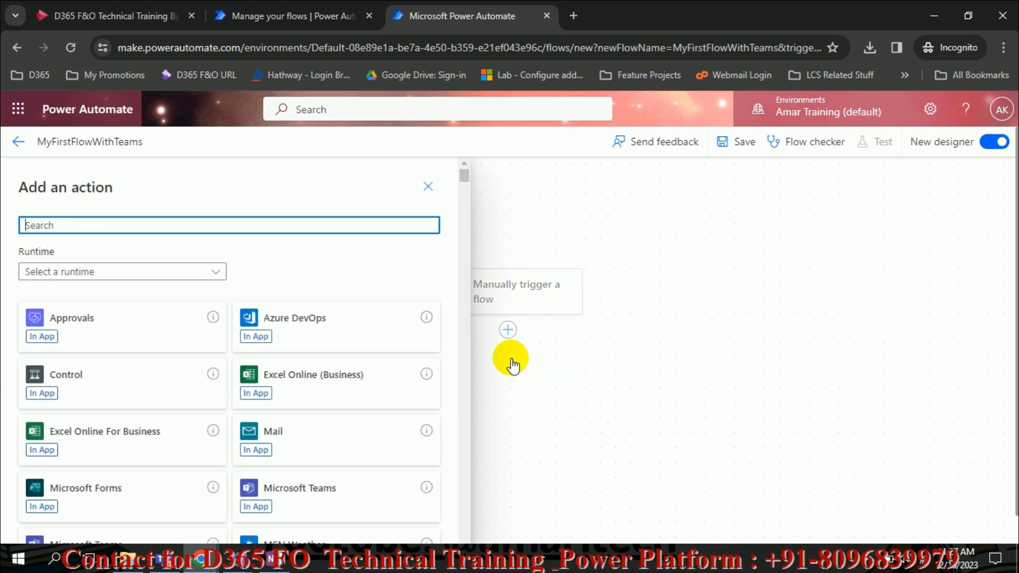
scroll(213, 395, down, 4)
scroll(207, 409, up, 3)
mouse_move(466, 179)
mouse_down()
mouse_move(467, 282)
mouse_move(467, 164)
mouse_up()
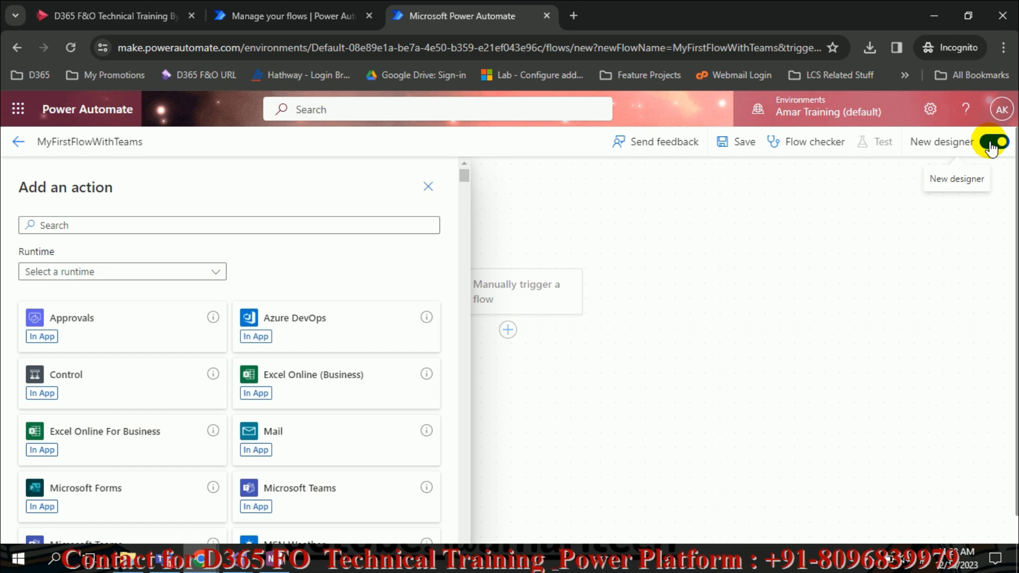
click(308, 224)
text(teams)
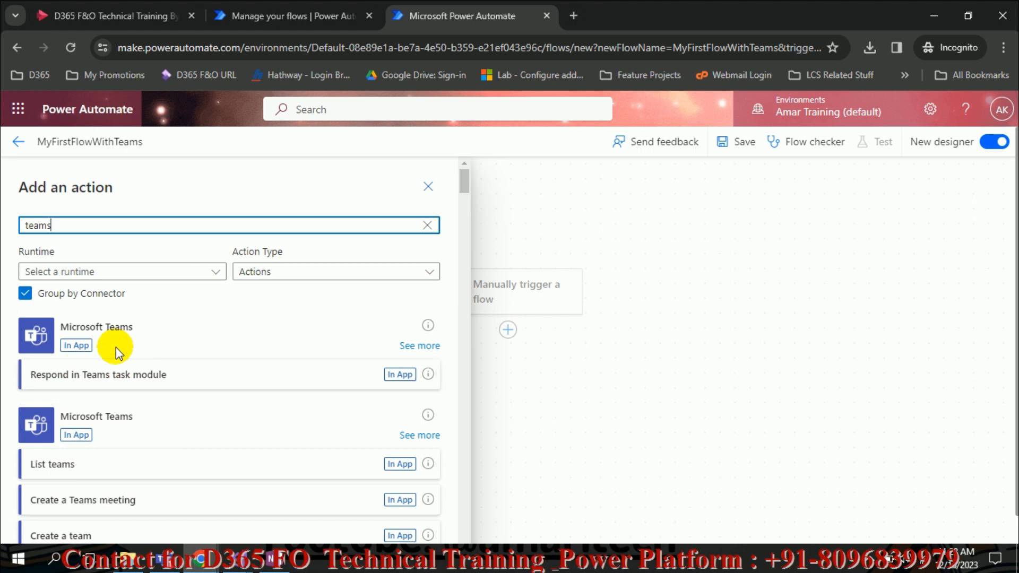
click(415, 347)
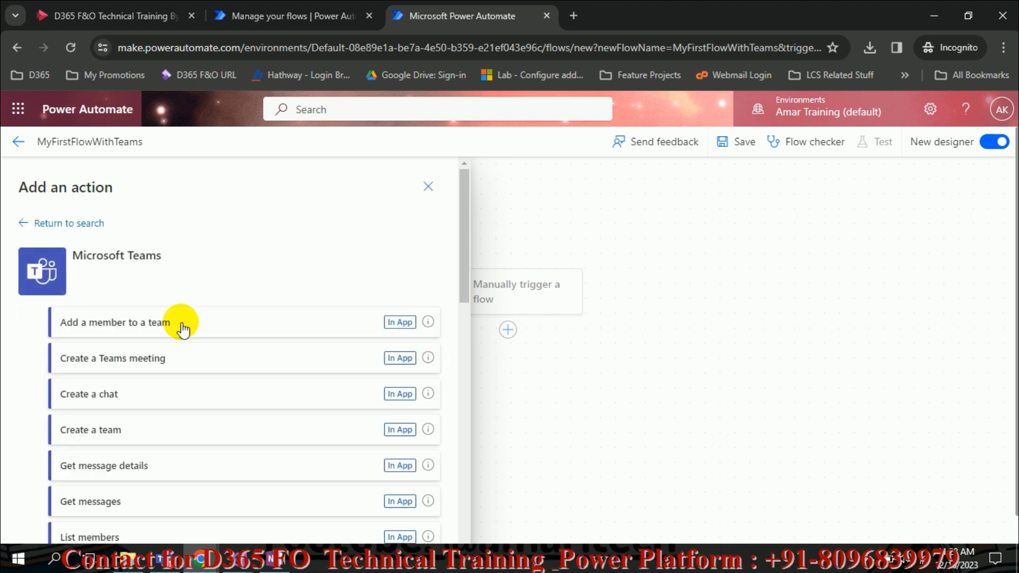
drag(467, 184, 483, 293)
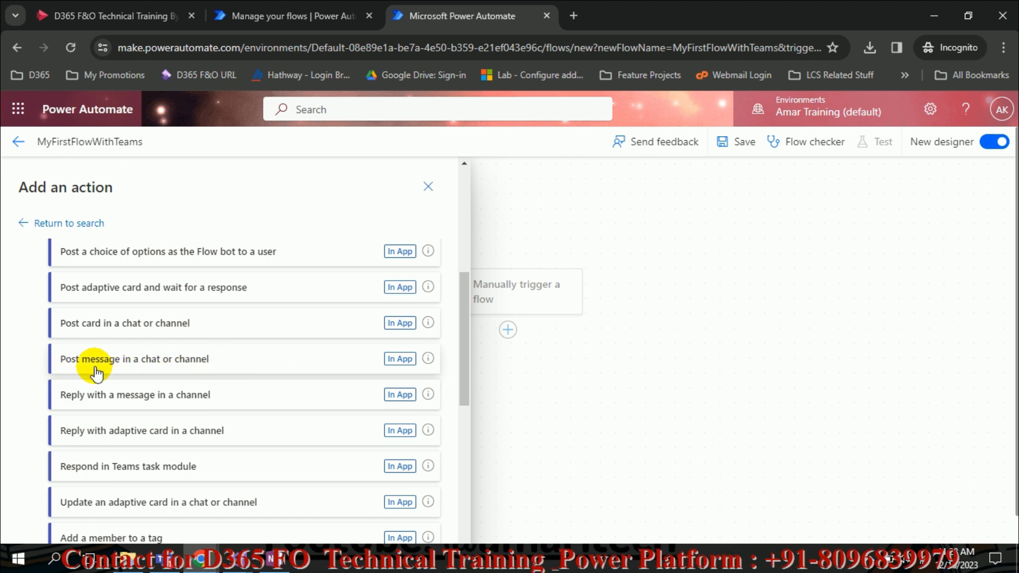
click(178, 363)
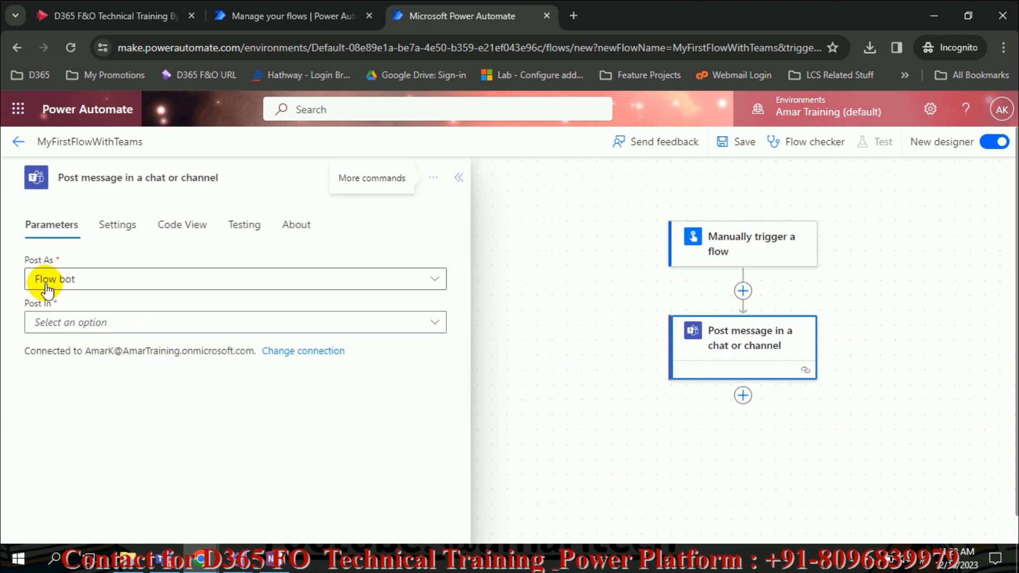
- Set the Teams message action to post as Flow bot in Chat with Flow bot
click(437, 280)
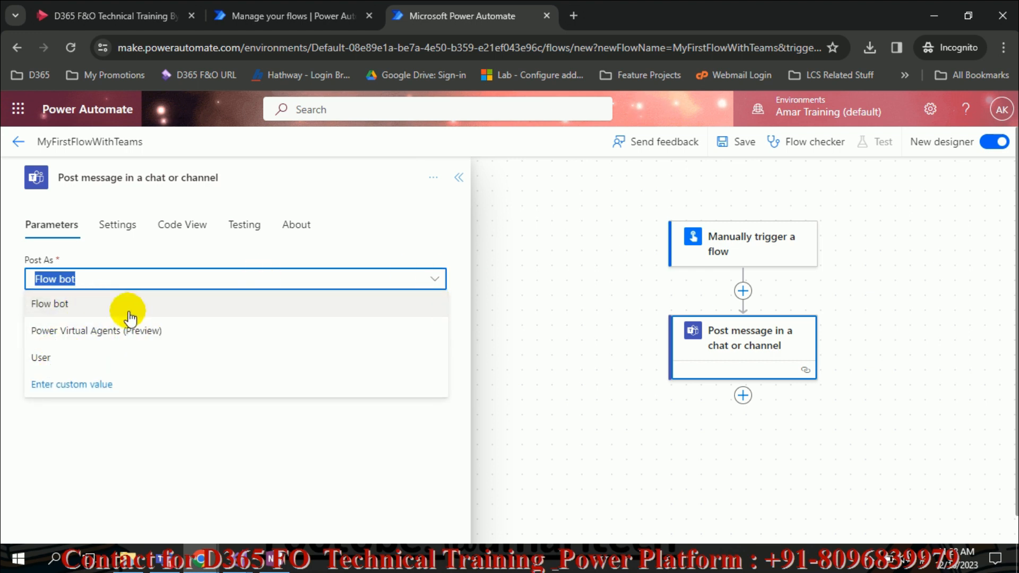
click(80, 307)
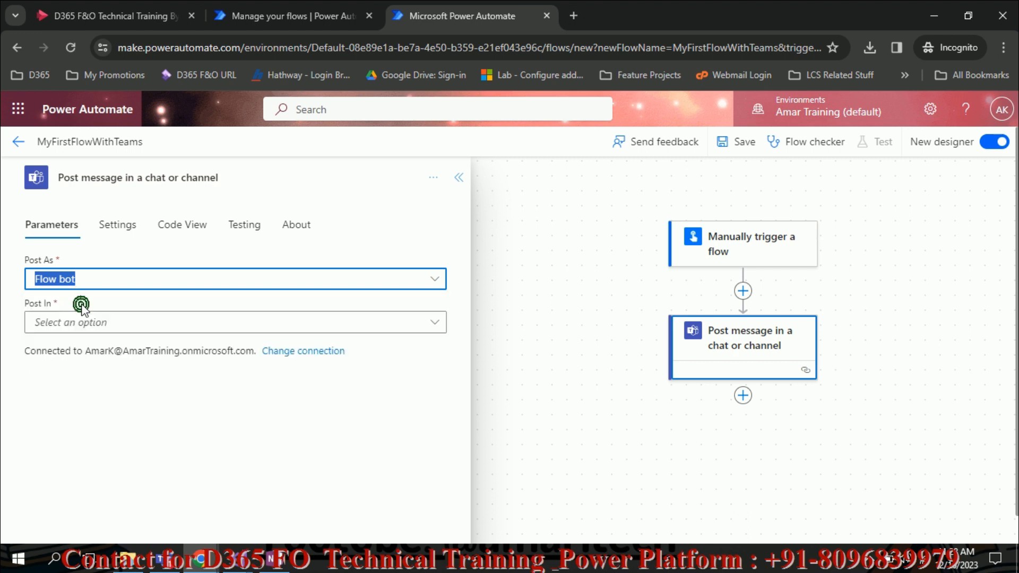
click(434, 324)
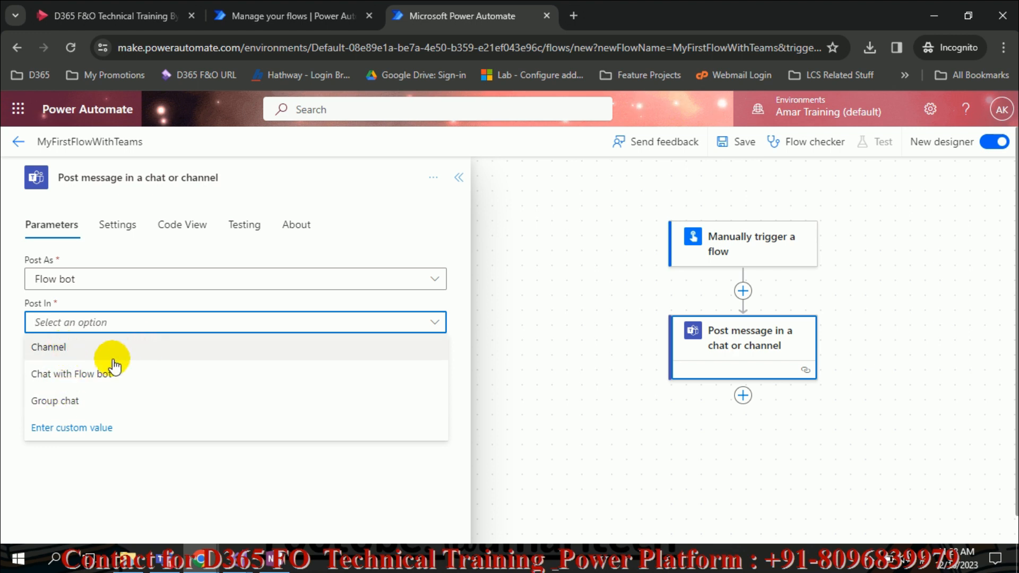
click(71, 381)
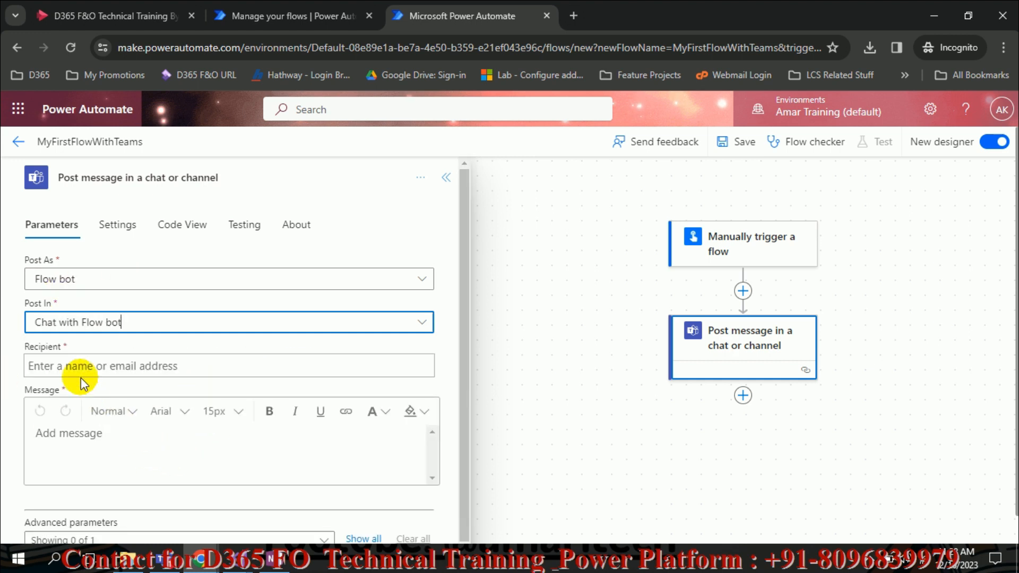
- Copy the signed-in account's e-mail address into the message action's Recipient field and complete its missing ending
click(173, 362)
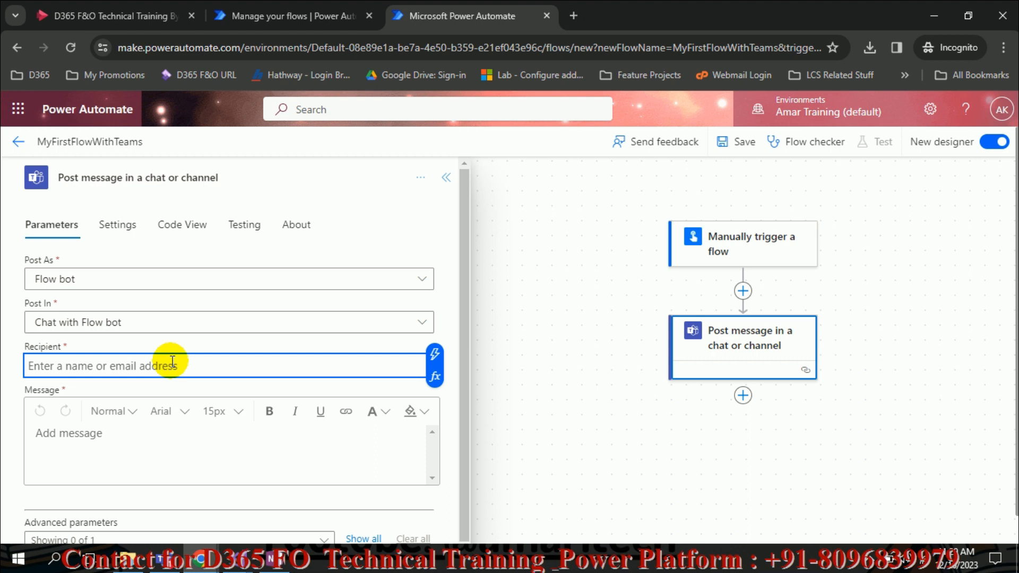
click(1002, 109)
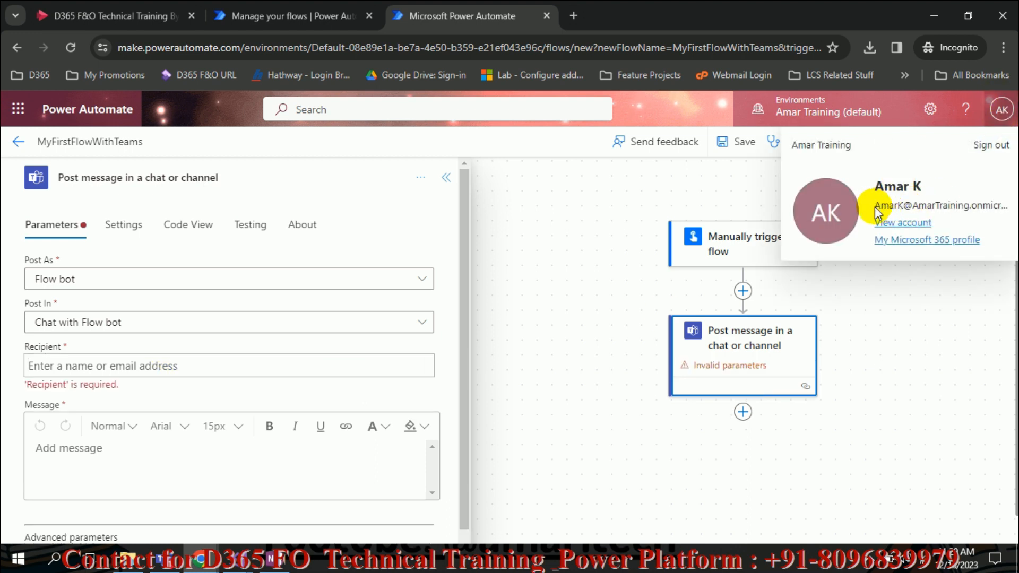
drag(876, 205, 1003, 205)
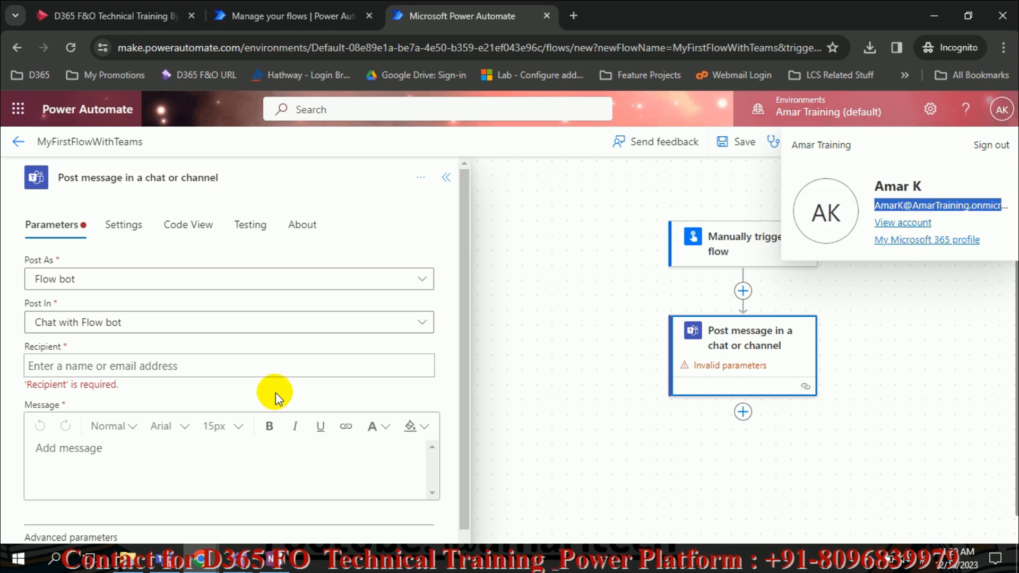
click(116, 366)
key(ctrl+v)
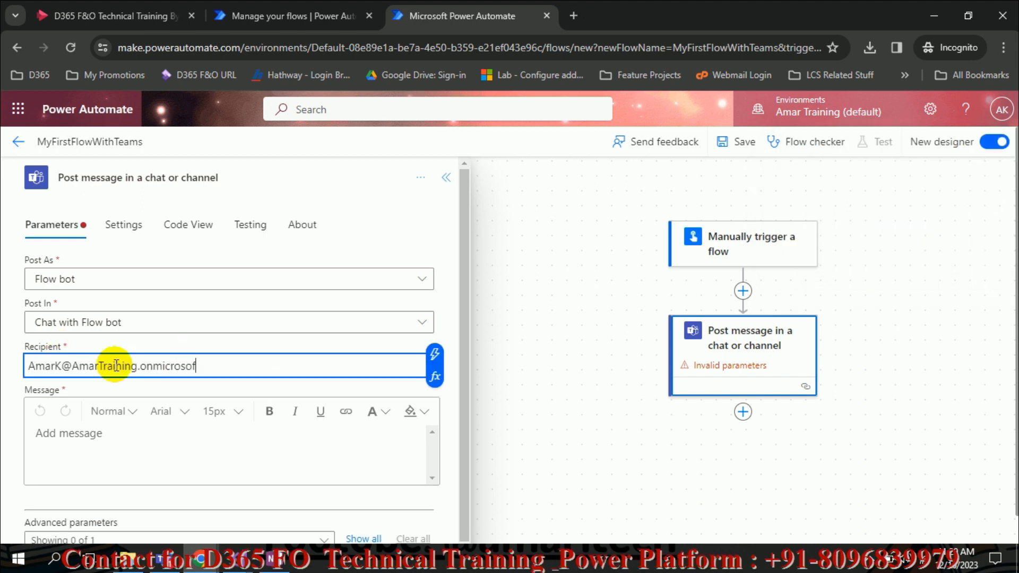
text(t.com)
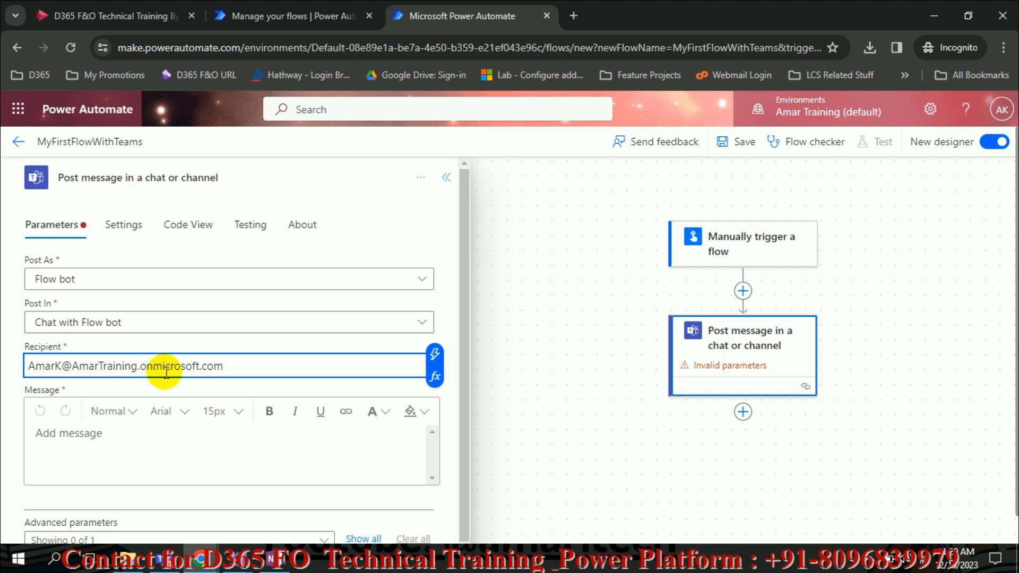
drag(246, 369, 2, 382)
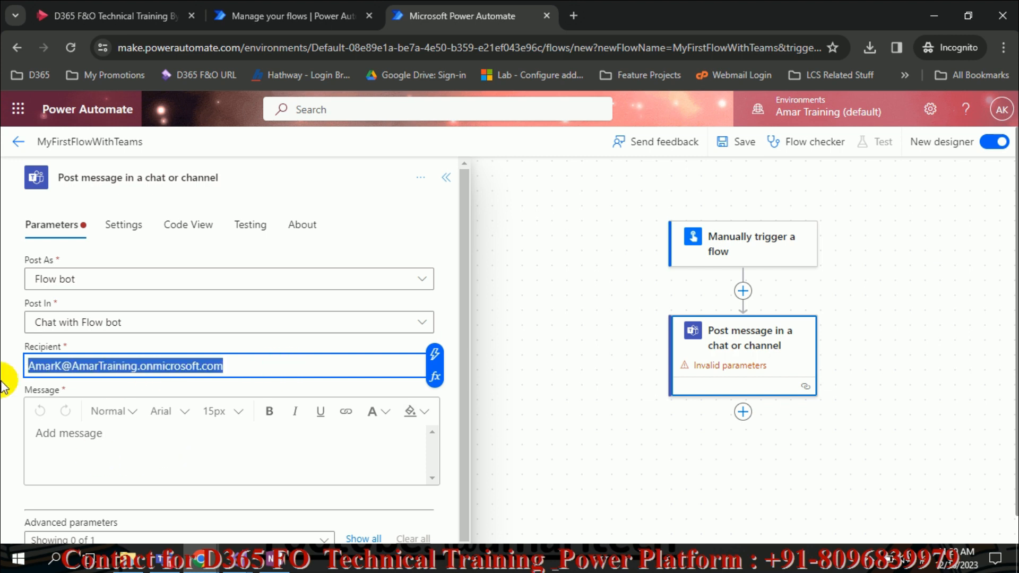
click(98, 448)
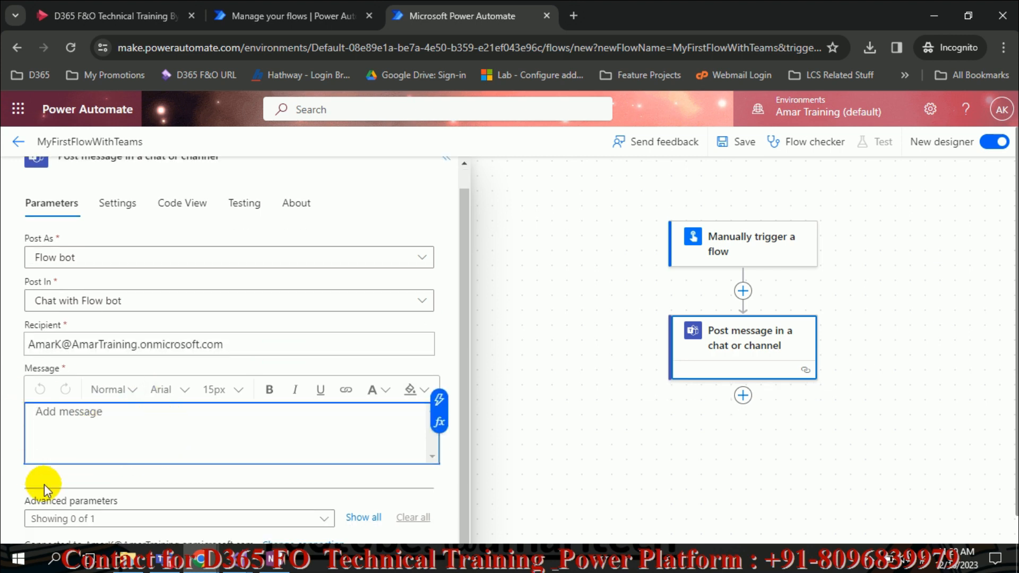
text(Hi Amar,)
key(Return)
key(Return)
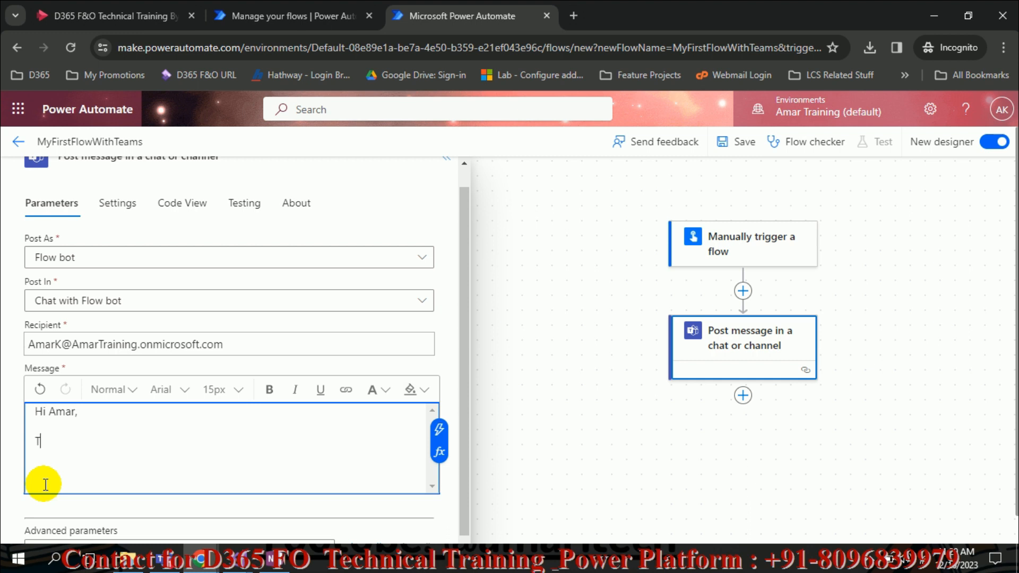
key(BackSpace)
key(BackSpace)
key(BackSpace)
key(BackSpace)
key(BackSpace)
key(BackSpace)
key(BackSpace)
key(BackSpace)
key(BackSpace)
key(BackSpace)
key(BackSpace)
key(BackSpace)
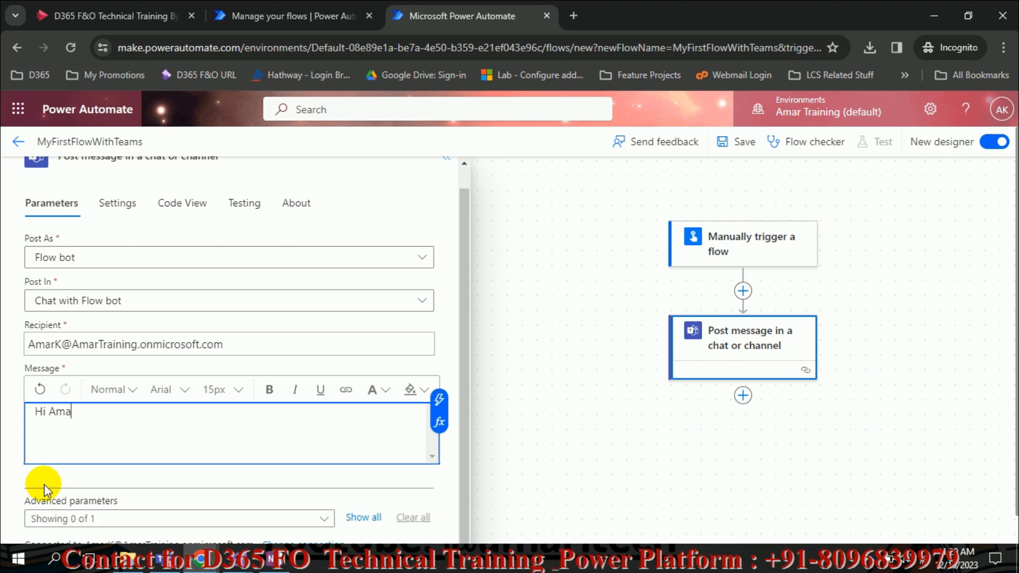
- Compose the message "This message from Power Automate." above a separate line with the trainer's name and "will teach D365 F&O Techncial and Power Automate."
text(Amar will teach D3)
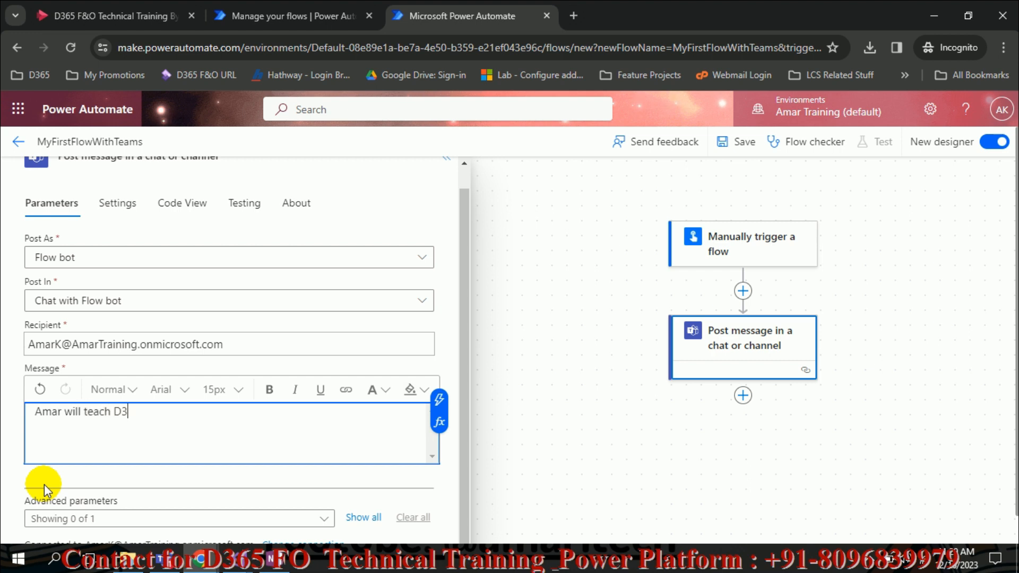
text(65 F&O Techncial and Power Automate.)
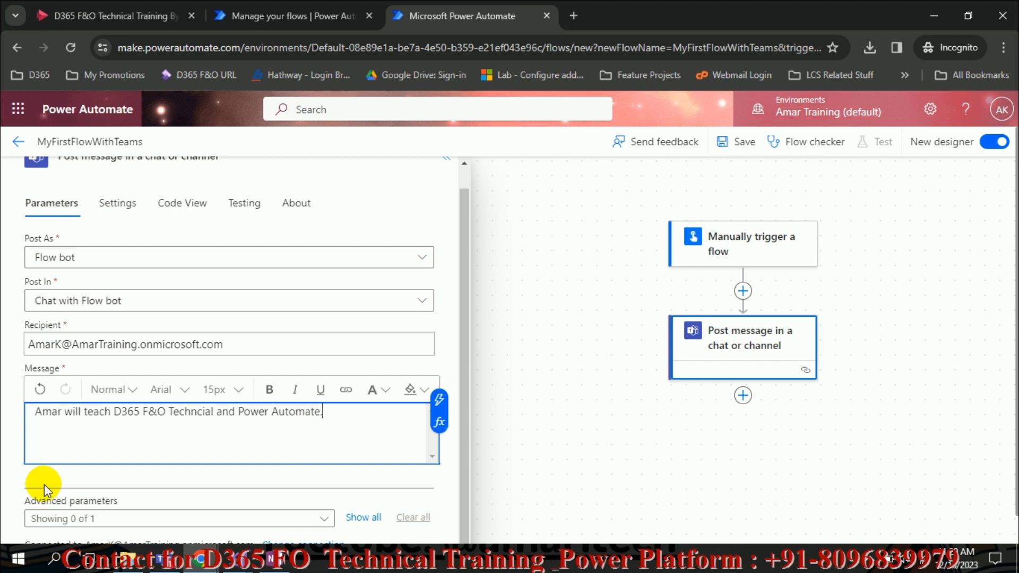
key(Home)
key(Return)
key(Up)
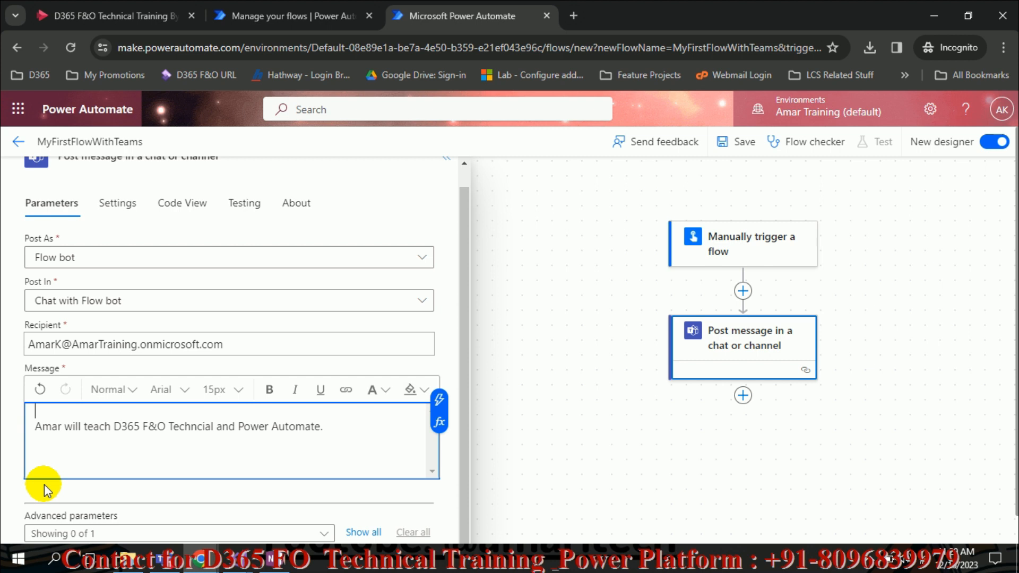
text(This message from )
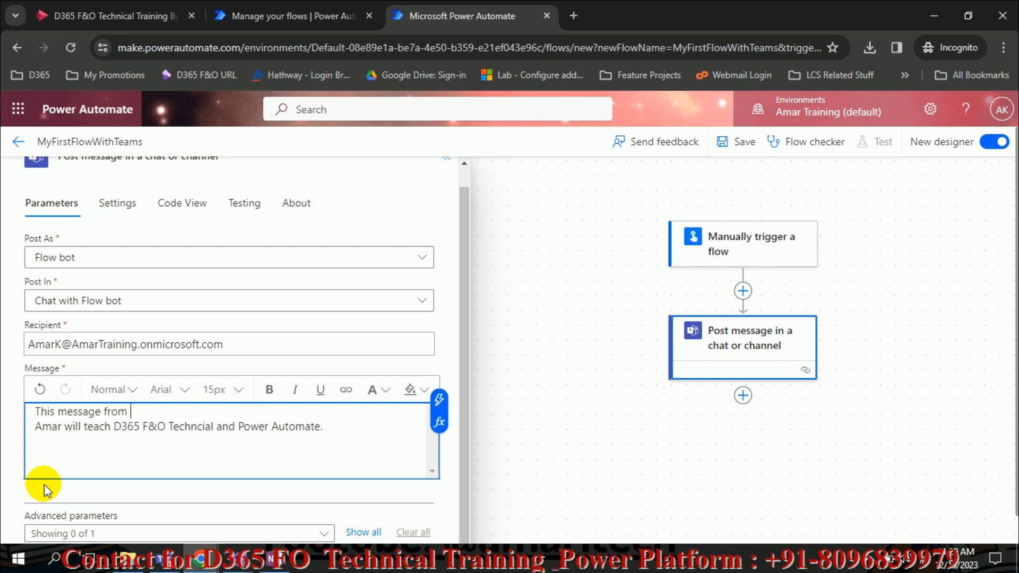
text(Power Automate.)
key(Return)
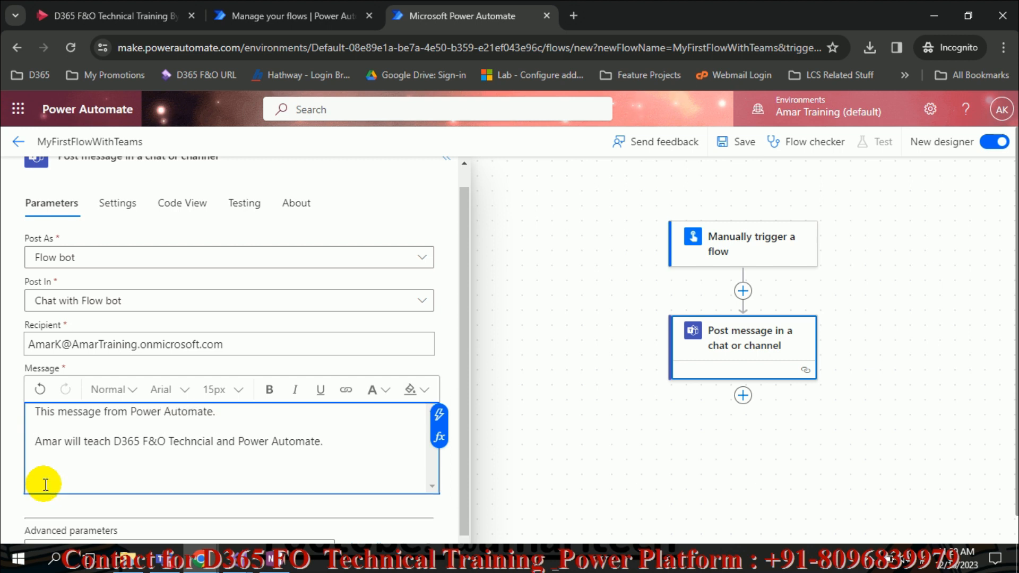
- Add a signature below the message text with "--", "Regards", the trainer's name and the phone number on separate lines
key(ctrl+a)
click(340, 454)
key(Return)
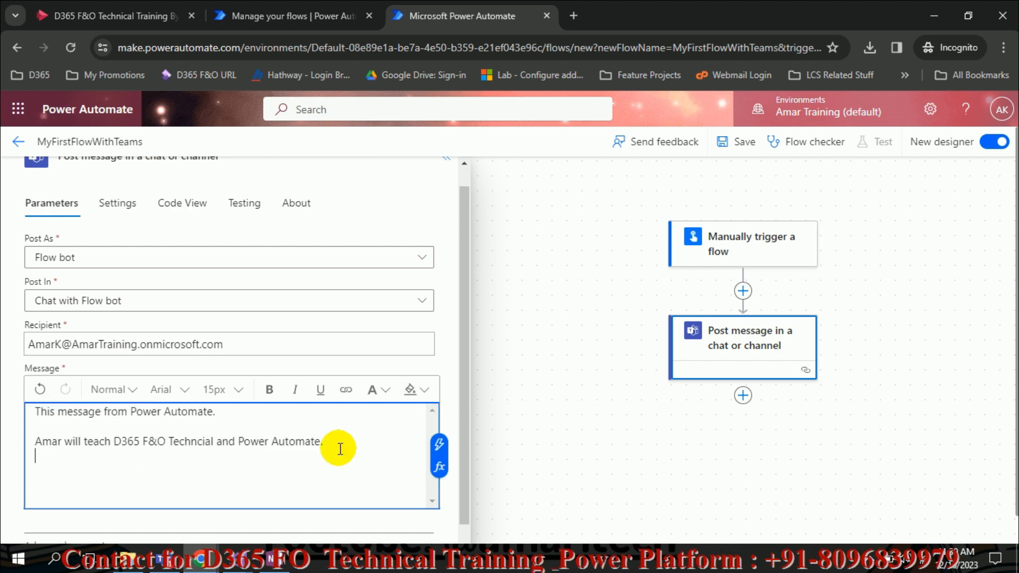
text(--)
key(Return)
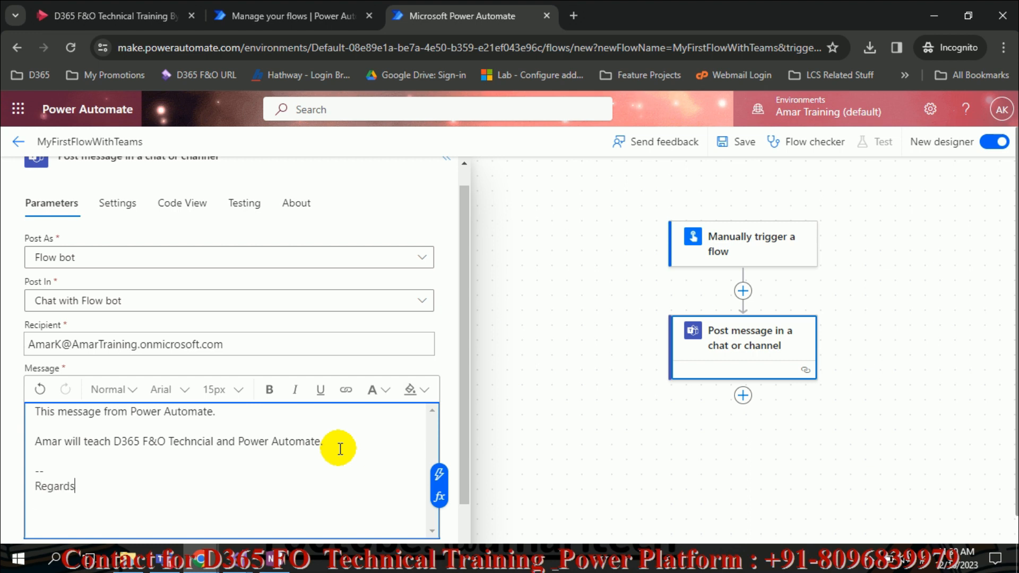
text(Regards)
key(Return)
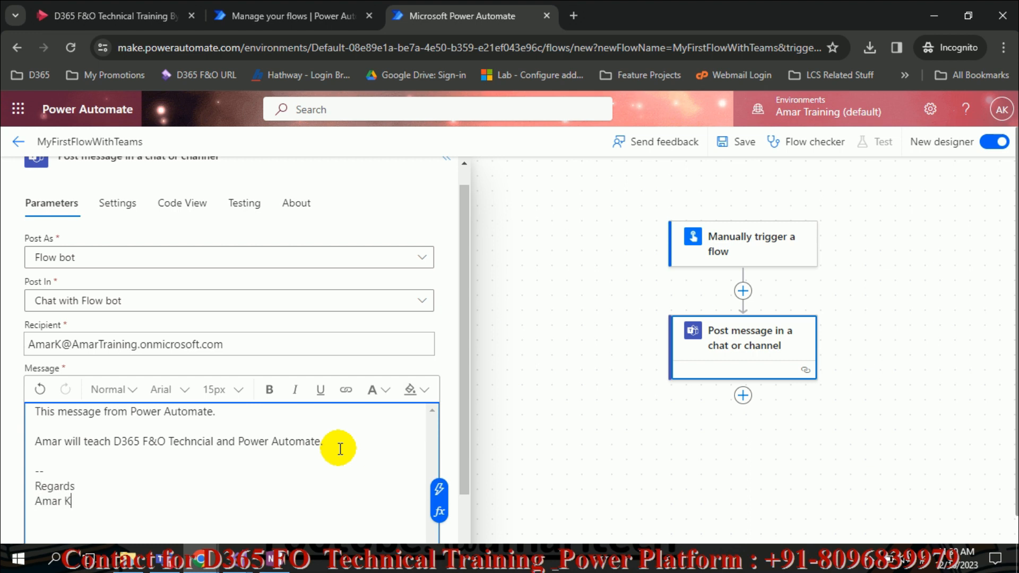
text(Amar K)
key(Return)
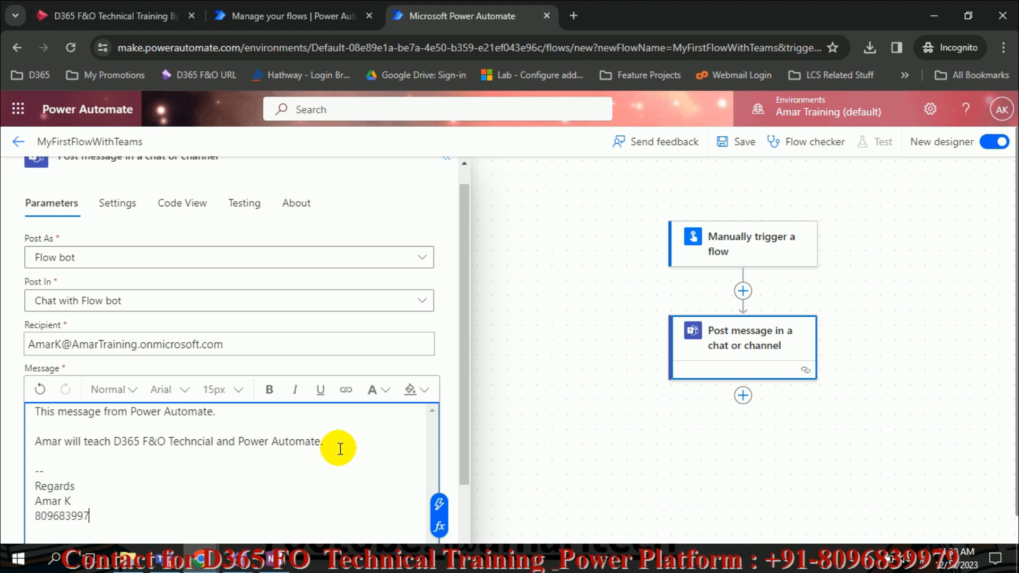
scroll(454, 377, down, 3)
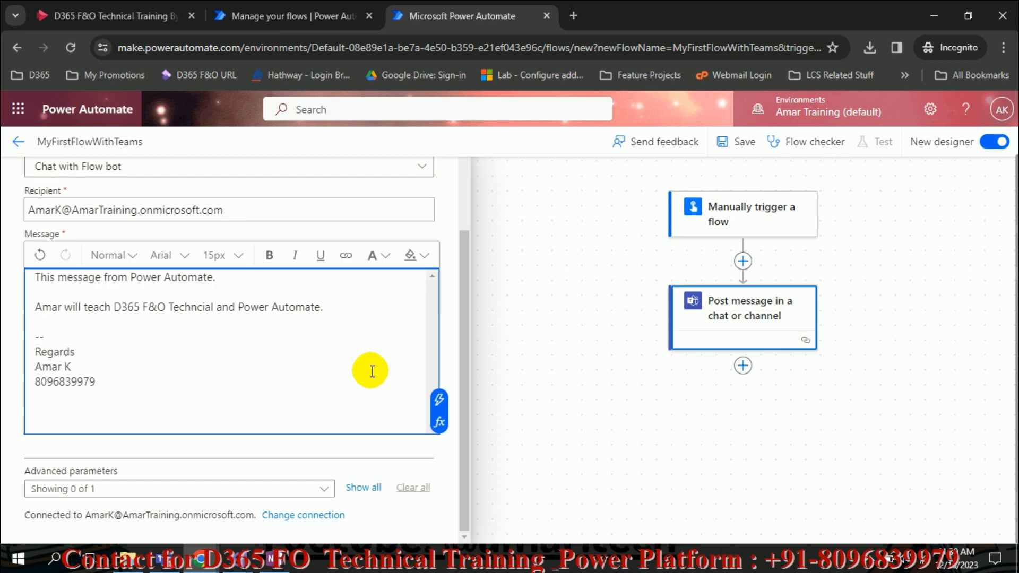
scroll(317, 449, up, 2)
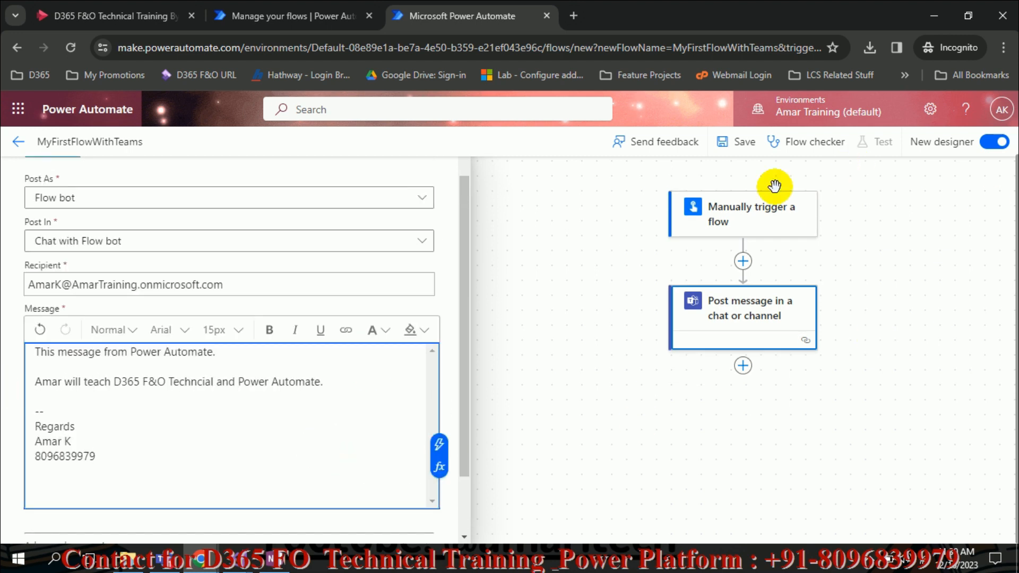
- Save MyFirstFlowWithTeams and check it for errors with the Flow checker
click(739, 143)
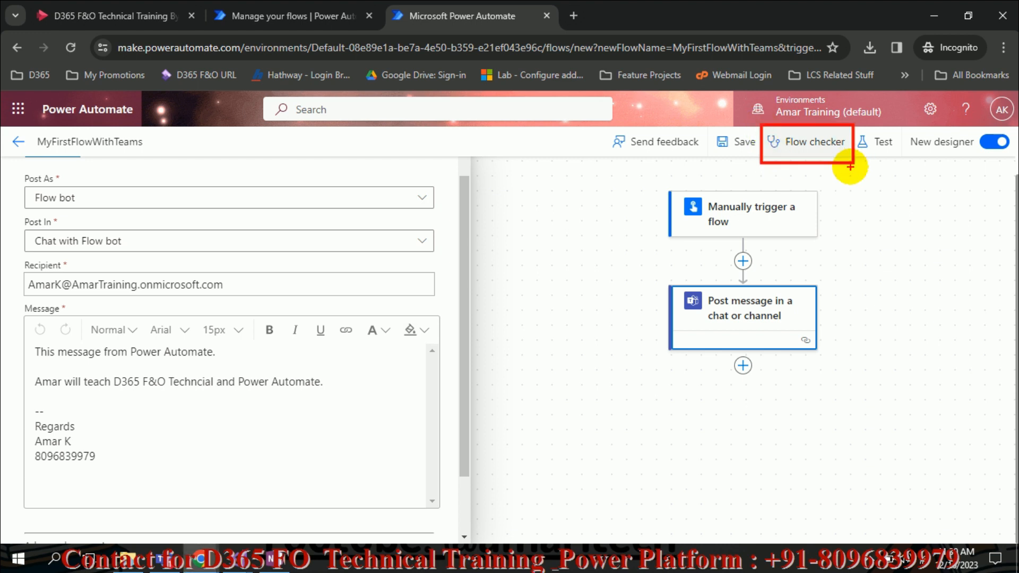
click(785, 142)
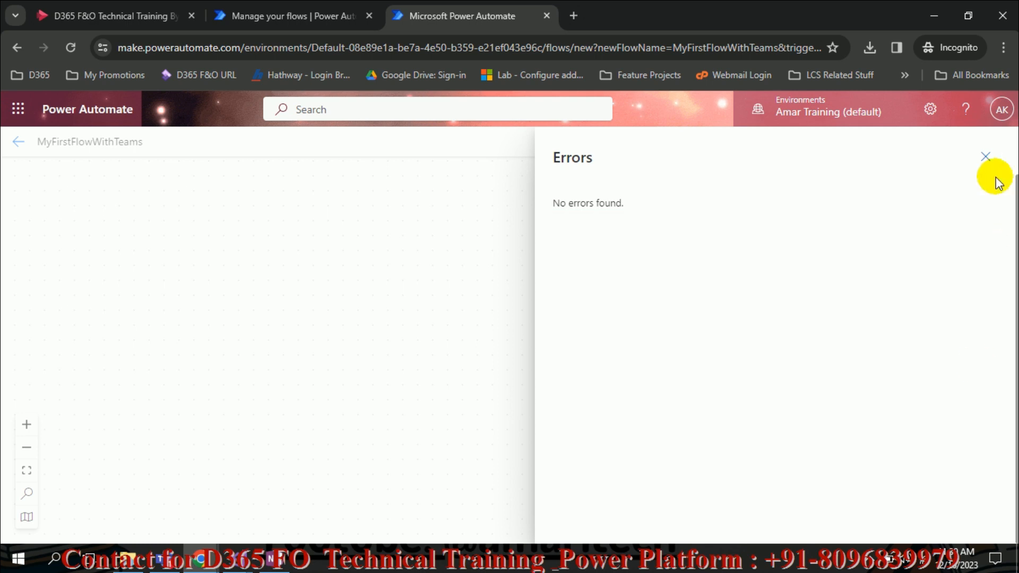
click(986, 157)
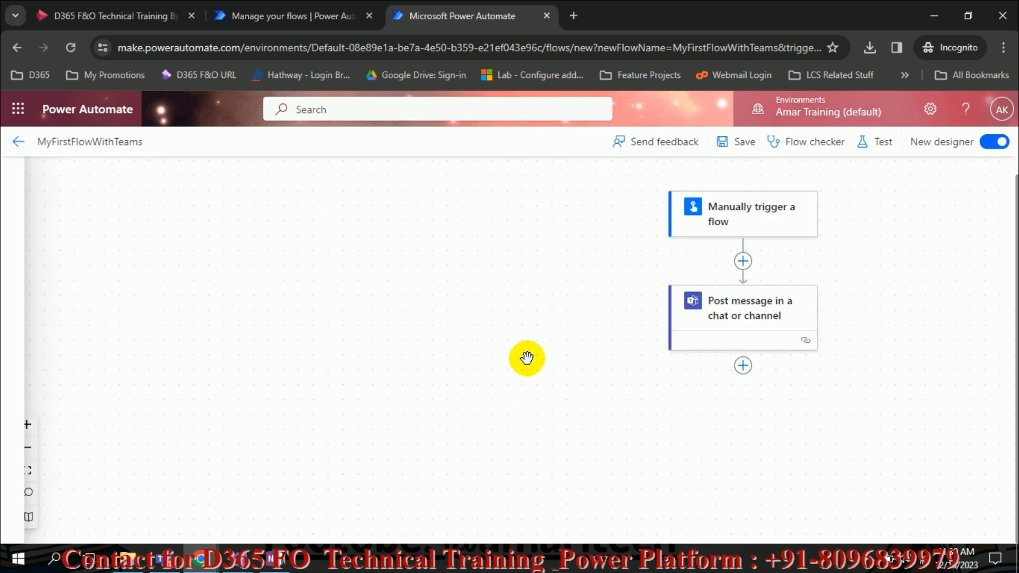
- Start a manual test of the flow and continue with its Microsoft Teams connection
click(877, 147)
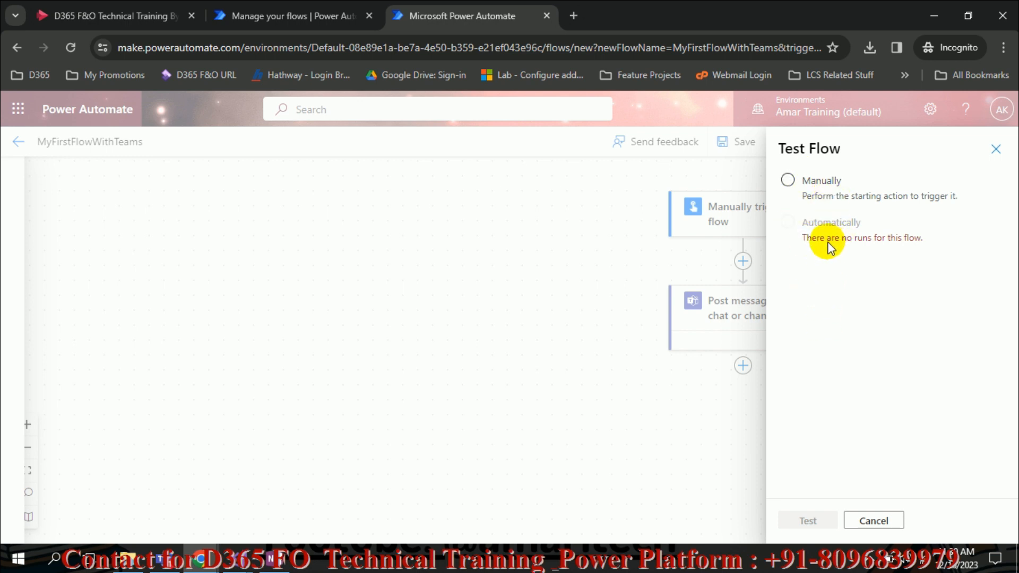
click(788, 180)
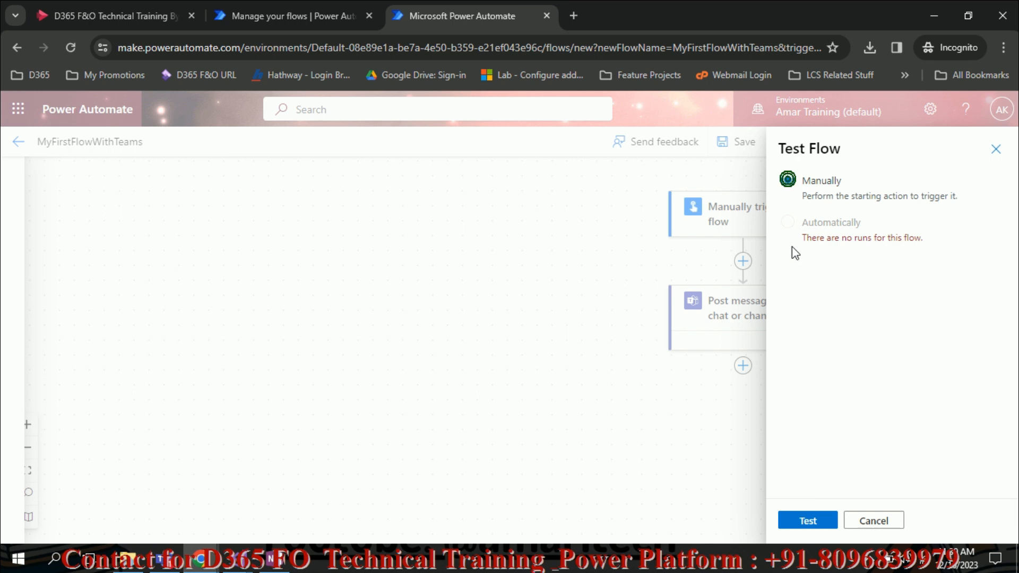
click(808, 521)
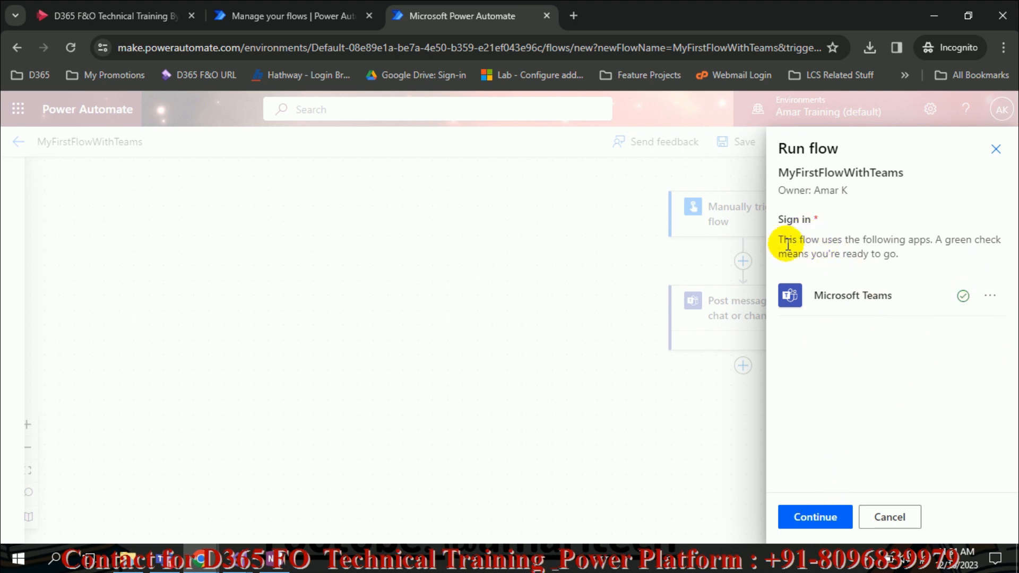
drag(778, 239, 878, 270)
click(832, 501)
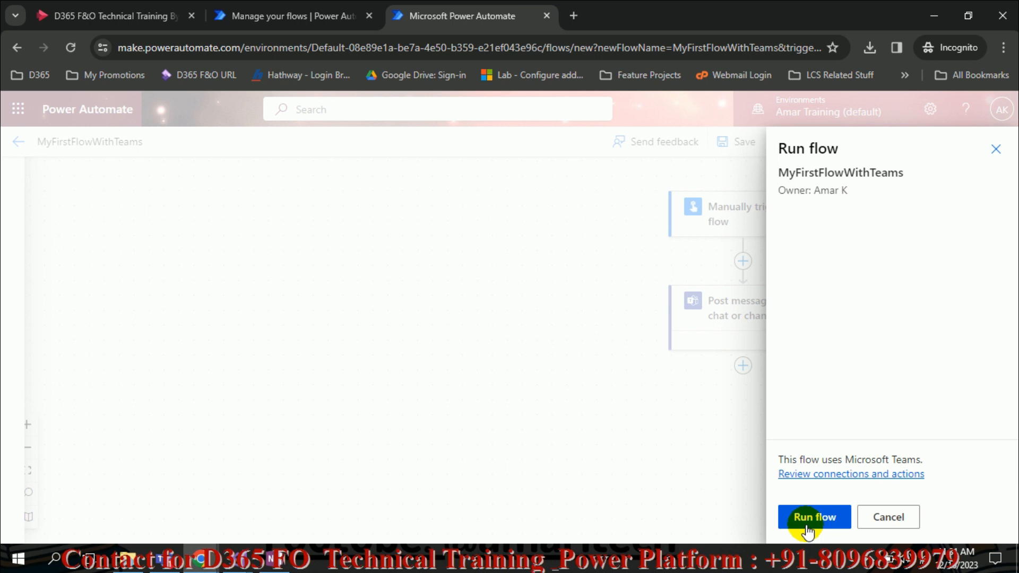
mouse_move(303, 165)
mouse_down()
mouse_move(314, 443)
mouse_move(820, 446)
mouse_move(814, 486)
mouse_up()
mouse_move(380, 251)
mouse_down()
mouse_move(380, 275)
mouse_move(692, 275)
mouse_up()
drag(393, 266, 587, 269)
click(393, 306)
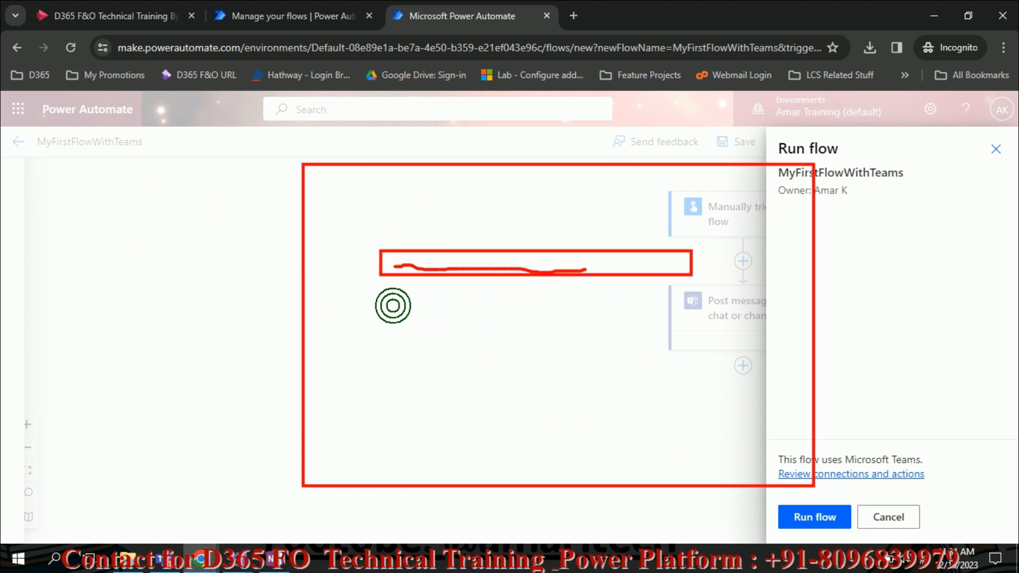
mouse_move(382, 308)
mouse_down()
mouse_move(704, 344)
mouse_move(422, 321)
mouse_move(484, 322)
mouse_up()
mouse_move(461, 380)
mouse_down()
mouse_move(594, 396)
mouse_move(482, 415)
mouse_move(612, 432)
mouse_up()
key(Escape)
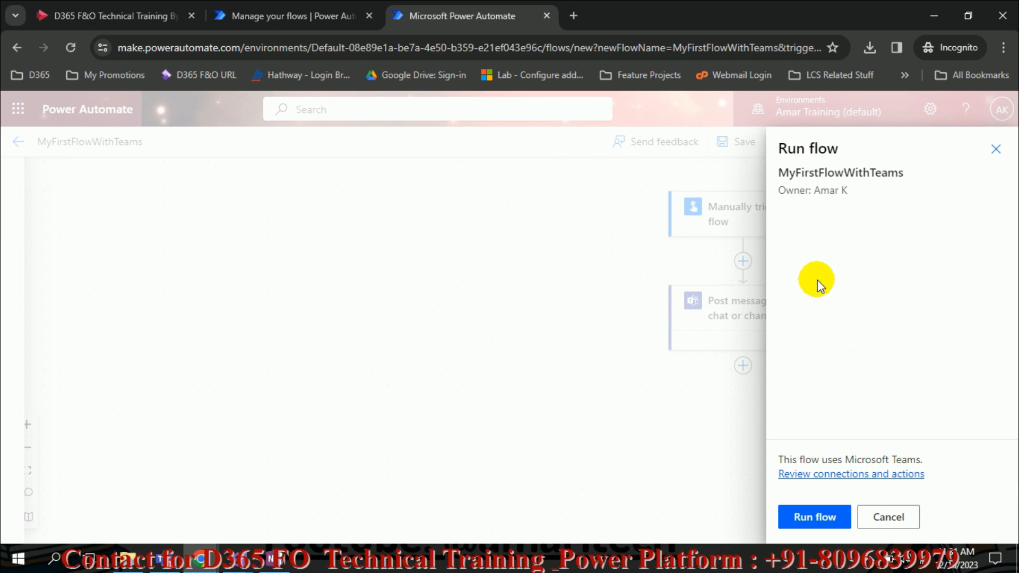
- Run the flow, dismiss the Workflows notification and finish the run dialog
click(816, 523)
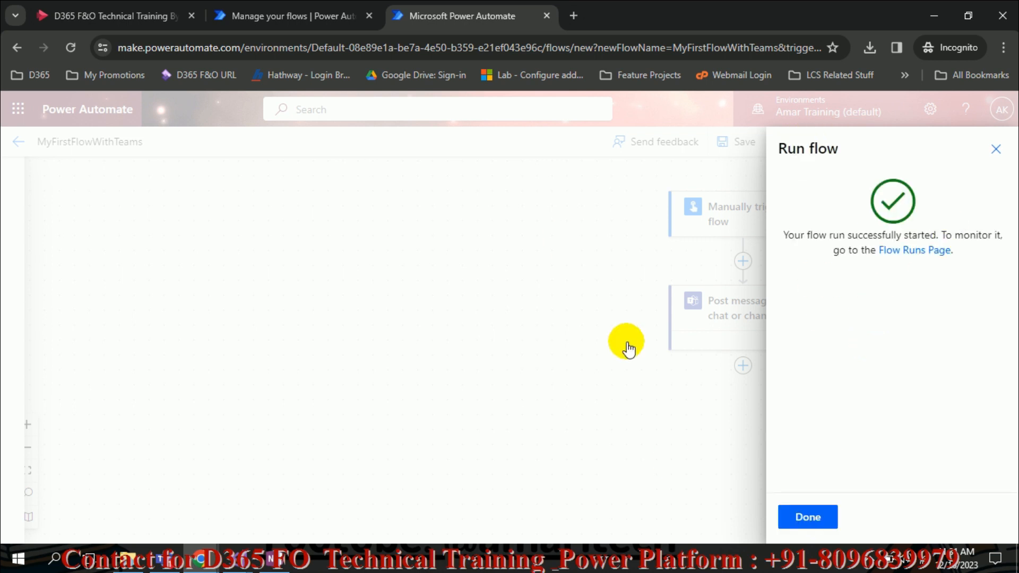
drag(795, 235, 1001, 235)
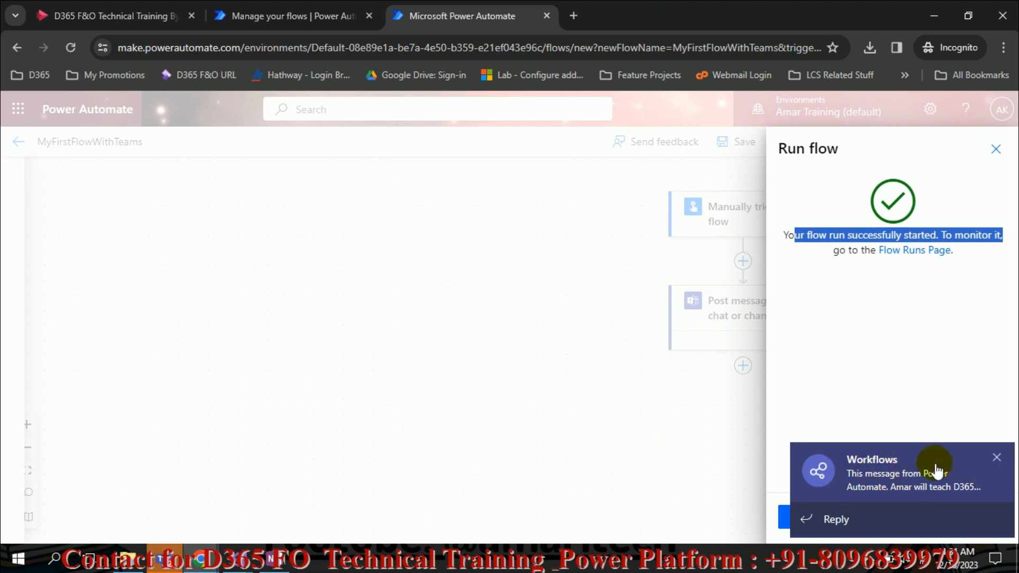
click(906, 339)
click(1002, 455)
click(811, 521)
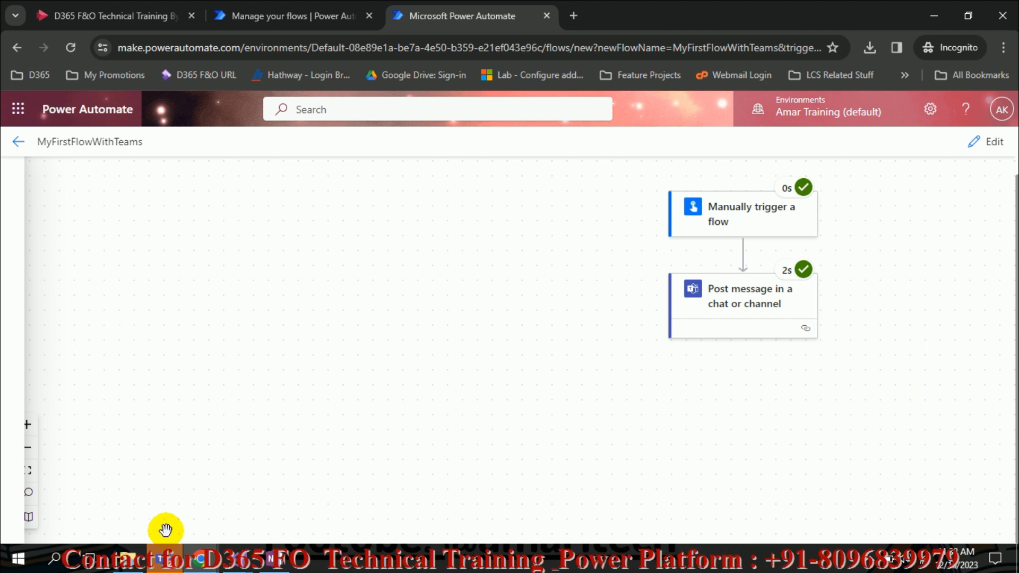
- Switch to Microsoft Teams and read the flow's message and signature in the Workflows chat
click(159, 559)
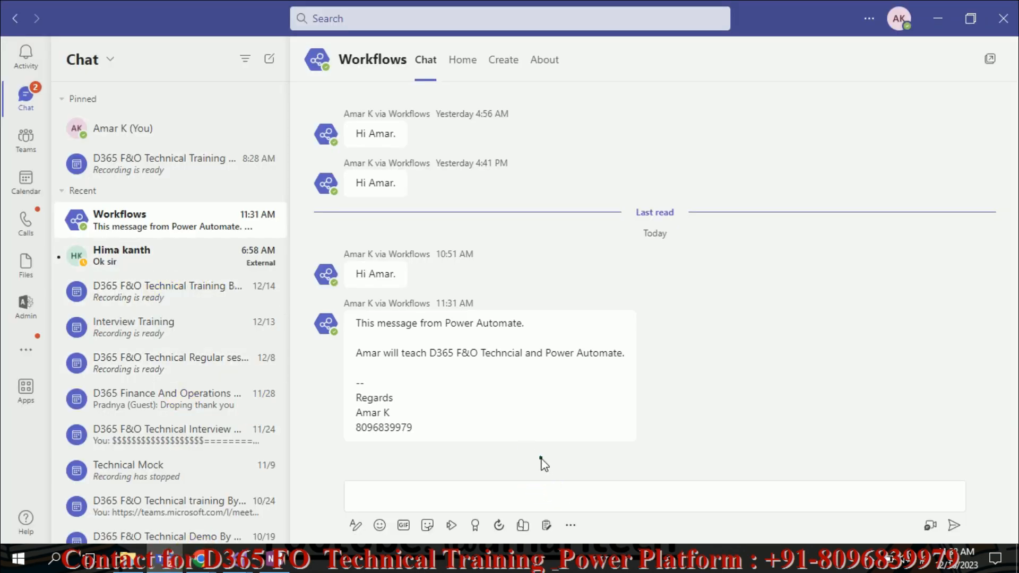
drag(367, 325, 526, 330)
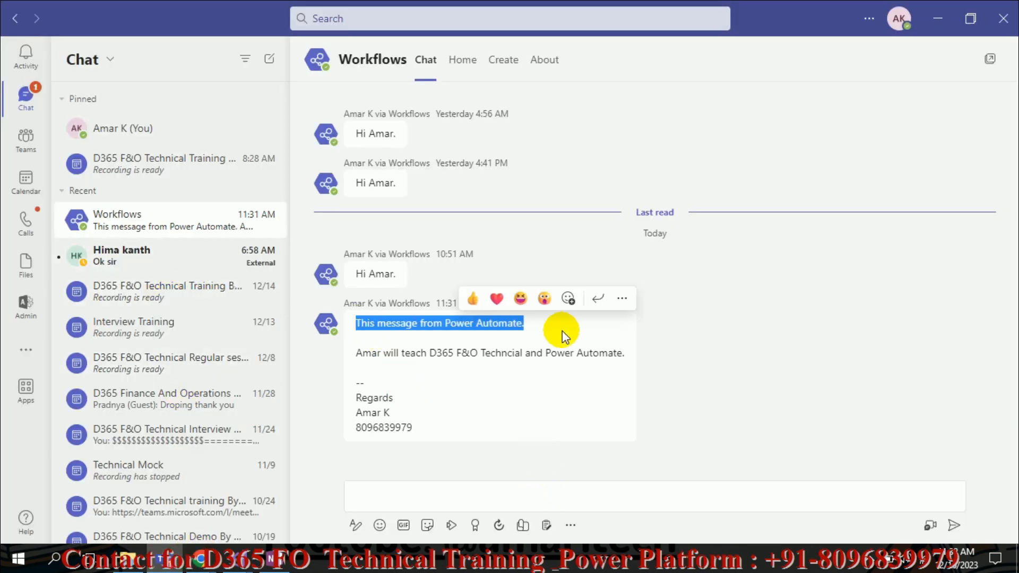
drag(357, 353, 631, 358)
drag(420, 429, 358, 397)
click(521, 406)
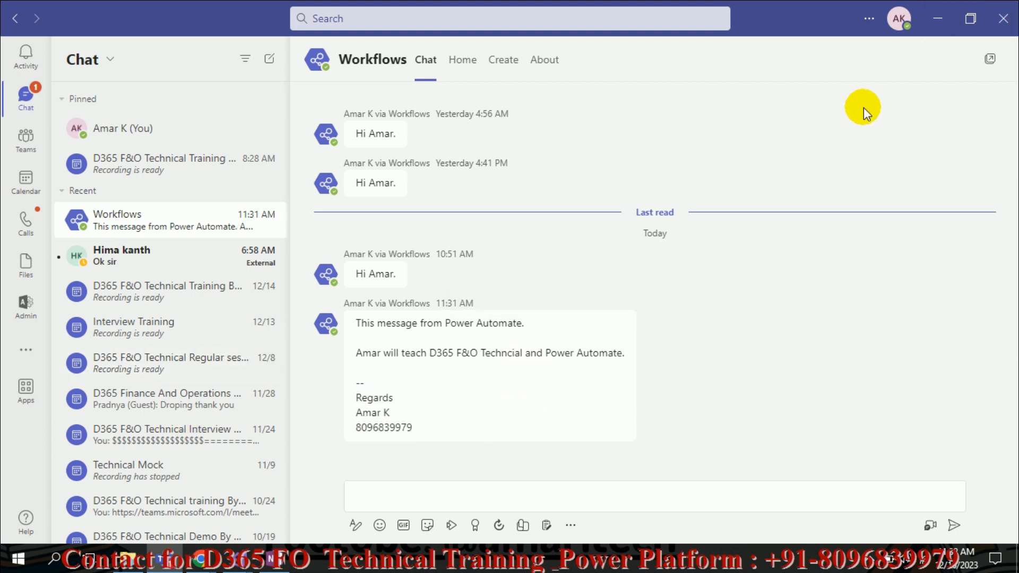
- Switch back to Power Automate, leave the run view and reopen MyFirstFlowWithTeams for editing
mouse_move(199, 563)
click(285, 478)
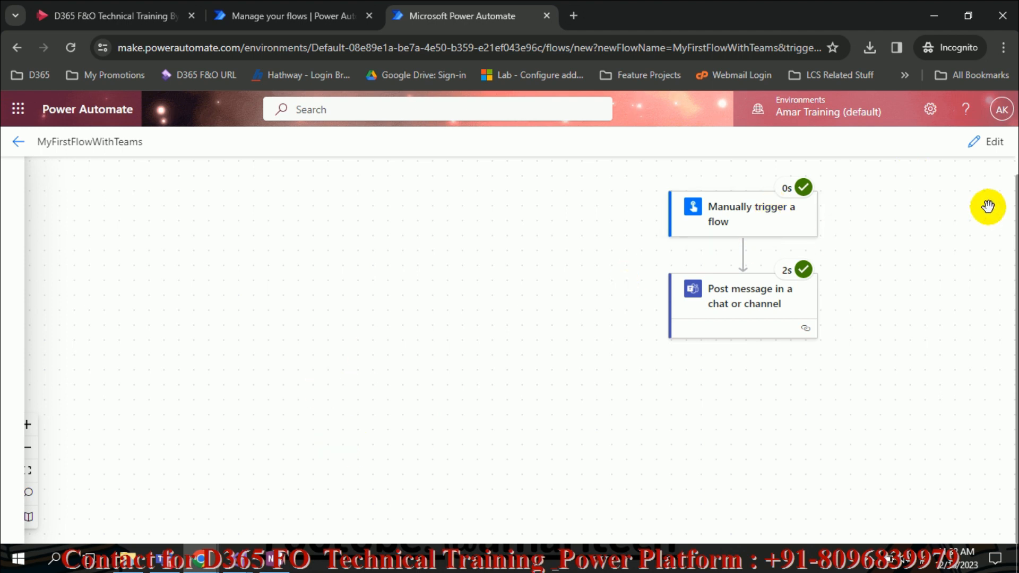
click(29, 153)
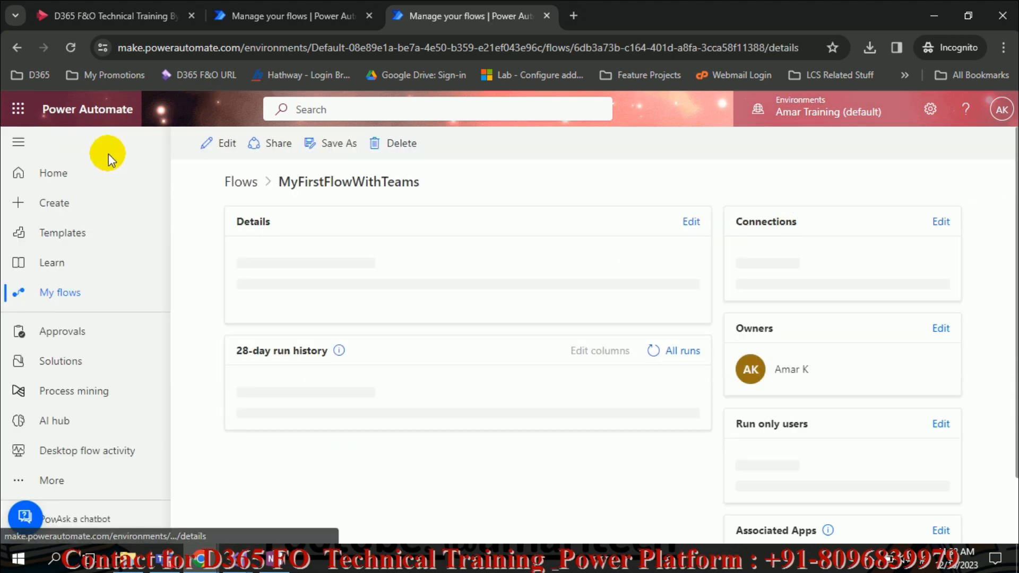
click(210, 143)
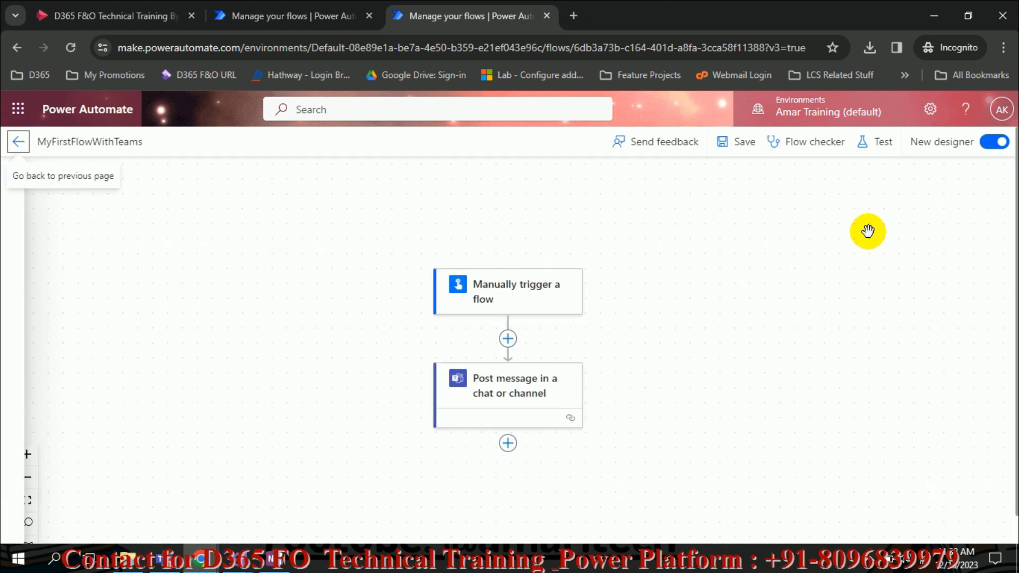
- Examine the flow's manual and automatic test options, including the recently used trigger, and cancel without testing
click(873, 154)
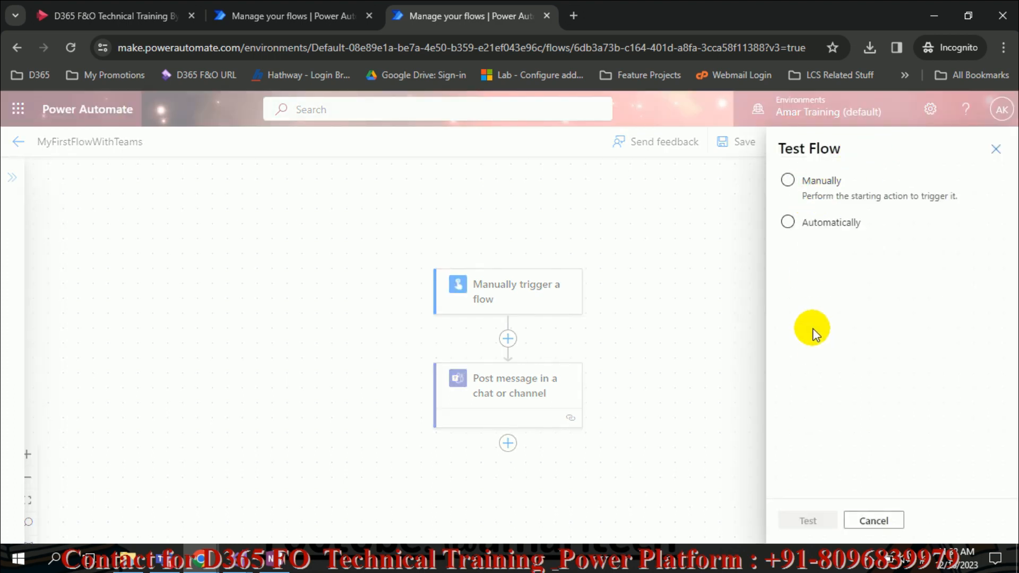
mouse_move(776, 202)
mouse_down()
mouse_move(776, 268)
mouse_move(900, 268)
mouse_up()
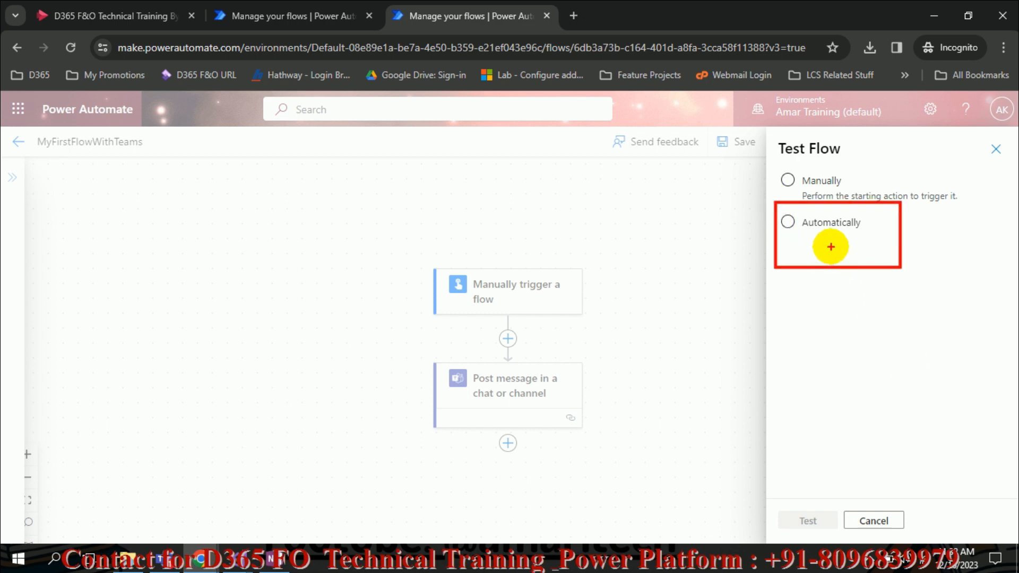
drag(838, 234, 837, 389)
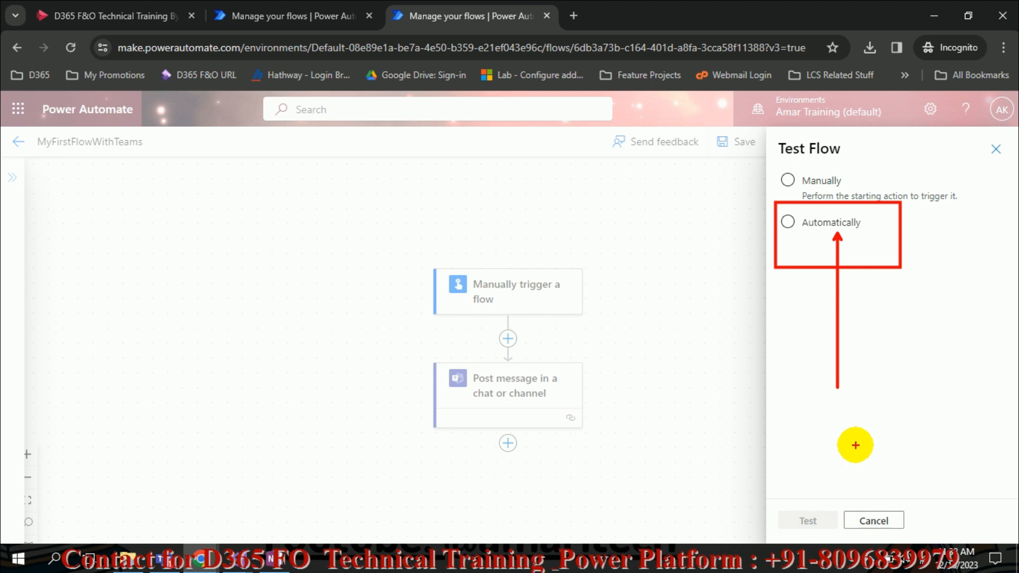
key(Escape)
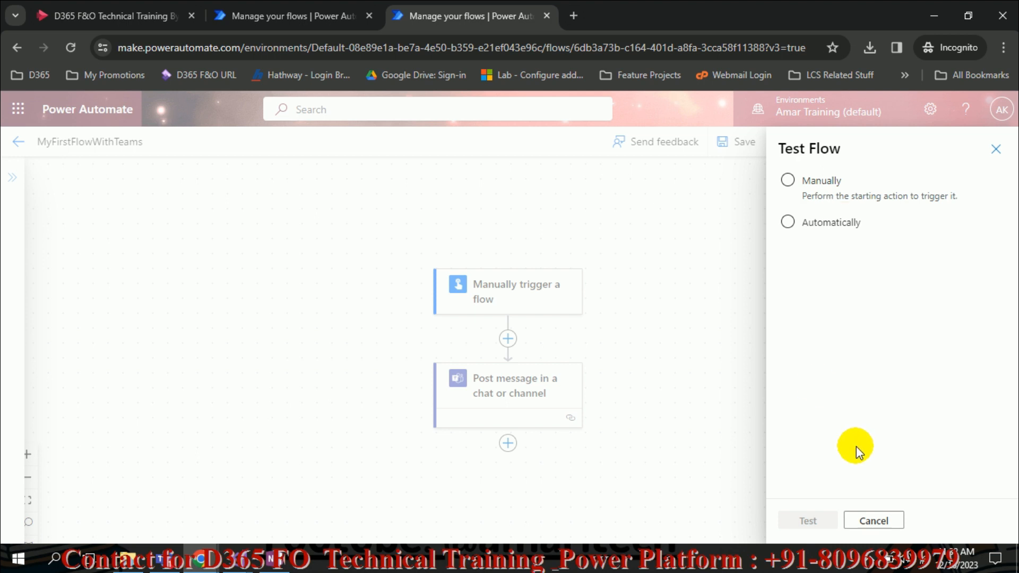
click(788, 222)
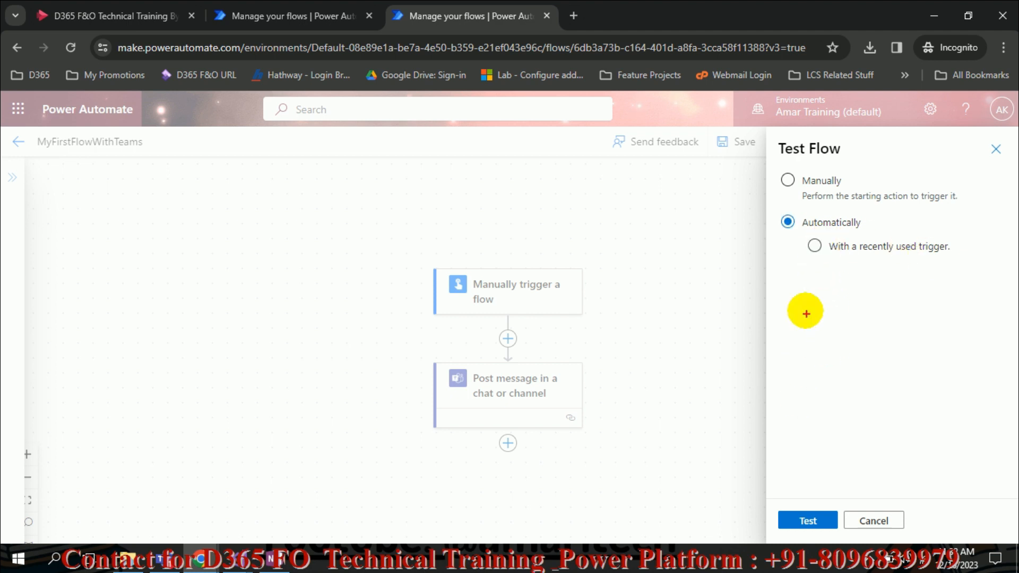
mouse_move(802, 236)
mouse_down()
mouse_move(867, 275)
mouse_move(961, 273)
mouse_up()
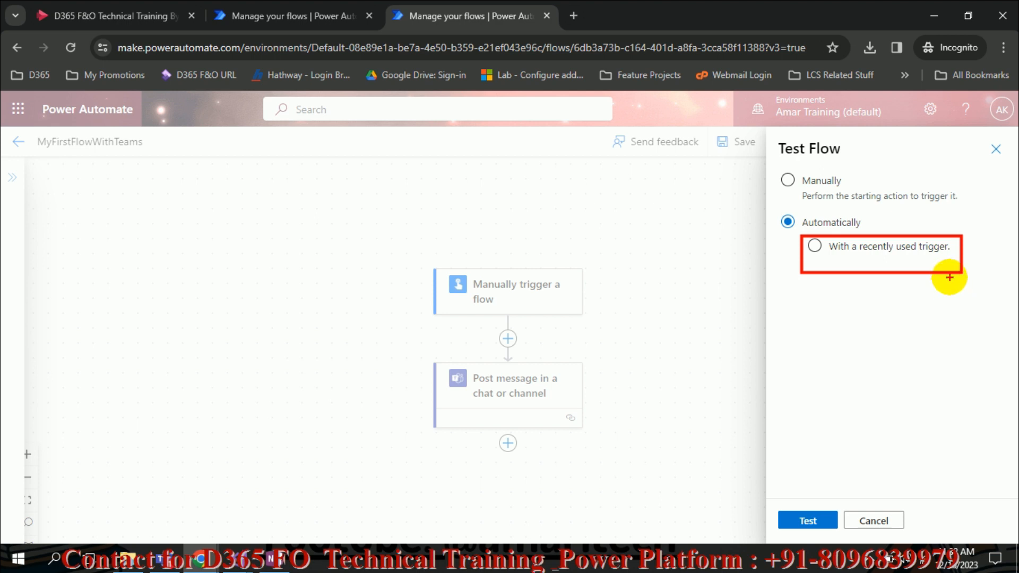
key(Escape)
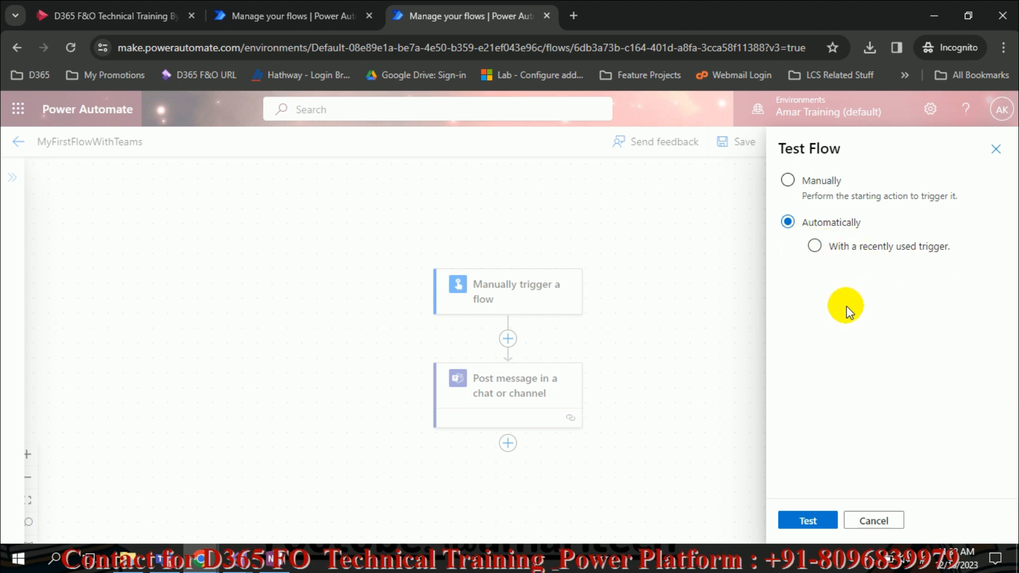
click(789, 181)
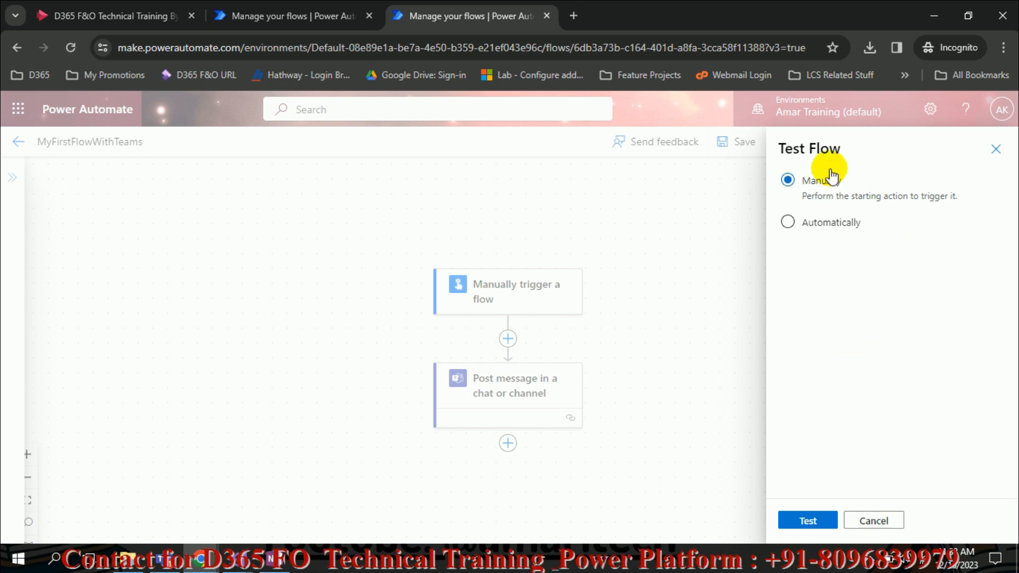
click(877, 521)
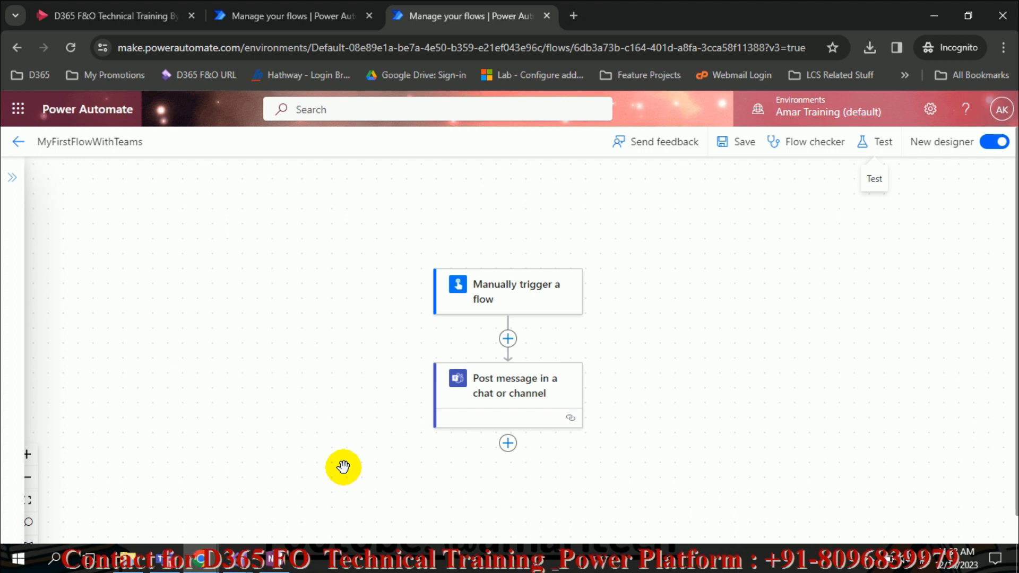
click(879, 557)
right_click(841, 530)
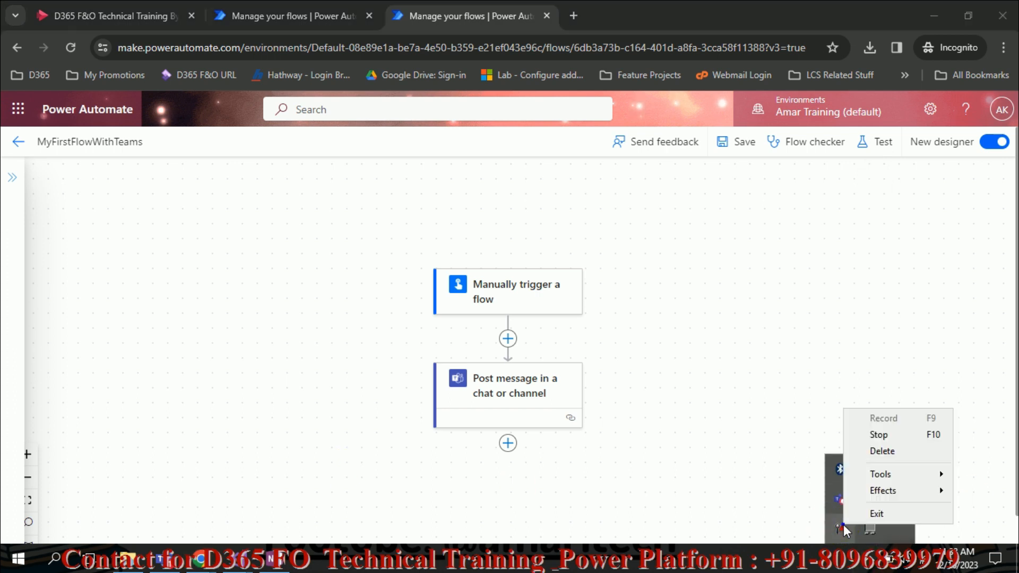